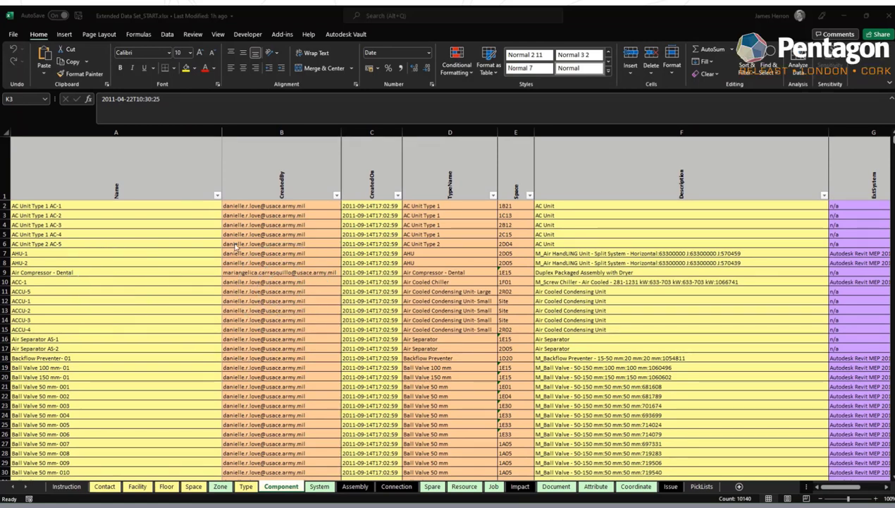
# Step: Review the Ball Valve 50 mm component rows 21–32, checking space codes and type names, then view the Type sheet
pyautogui.scroll(-2, 46, 381)
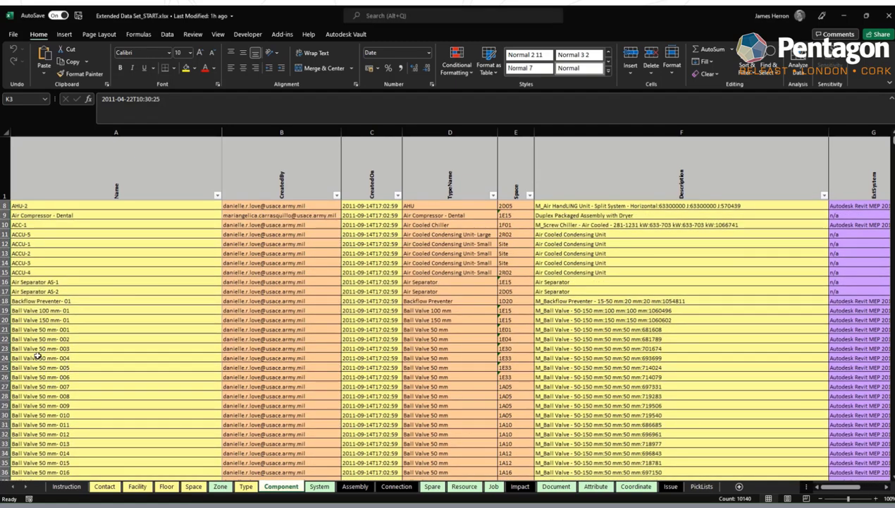
pyautogui.moveTo(5, 329); pyautogui.dragTo(21, 469)
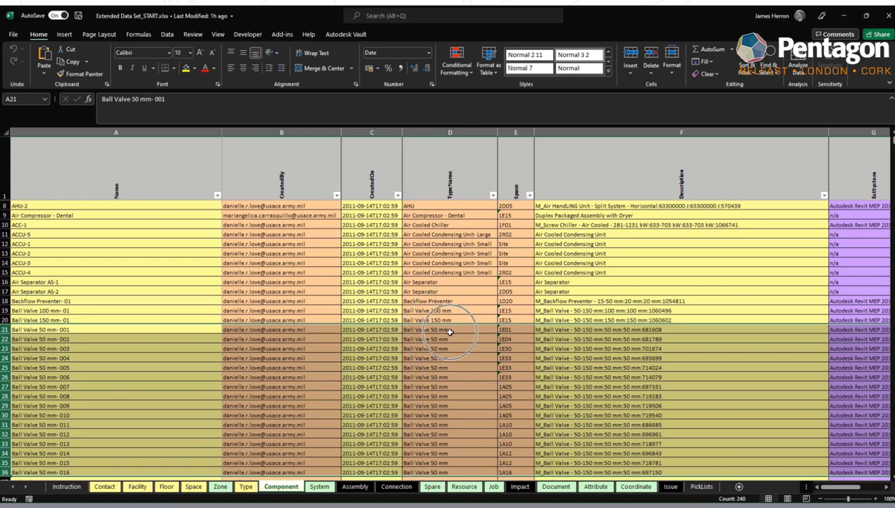
pyautogui.click(520, 340)
pyautogui.click(430, 339)
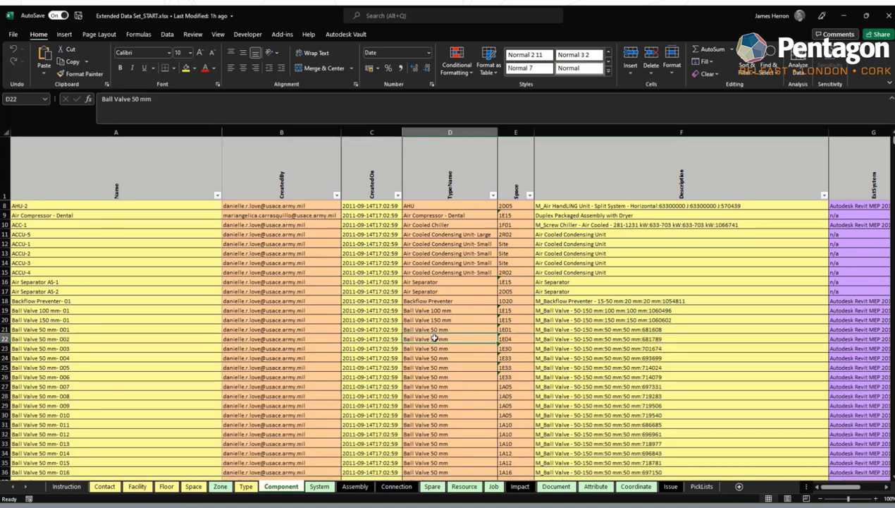
pyautogui.click(444, 339)
pyautogui.click(247, 486)
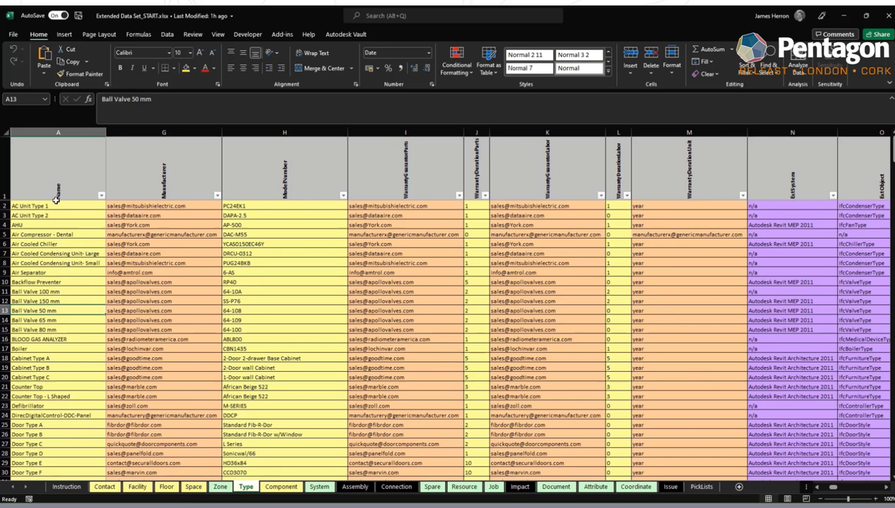
# Step: Inspect the Ball Valve 50 mm type row: manufacturer, model, warranty guarantors, category and description
pyautogui.click(45, 310)
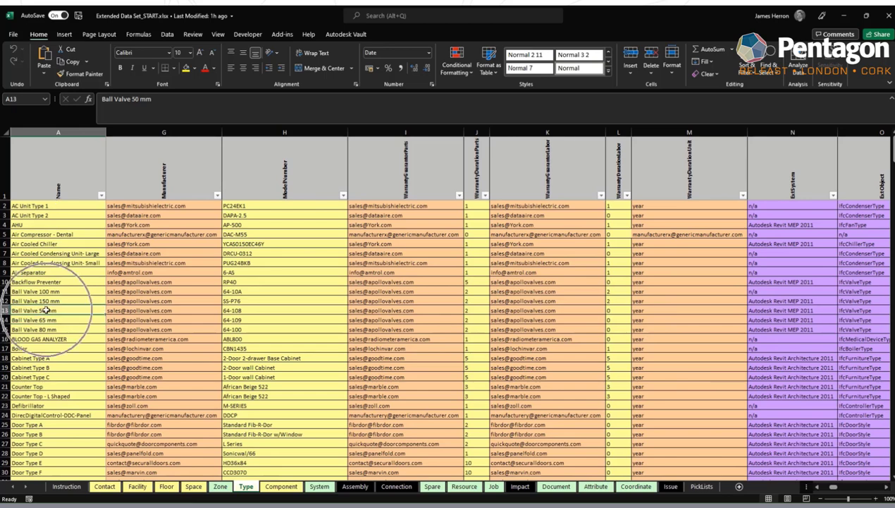
pyautogui.click(152, 310)
pyautogui.click(303, 310)
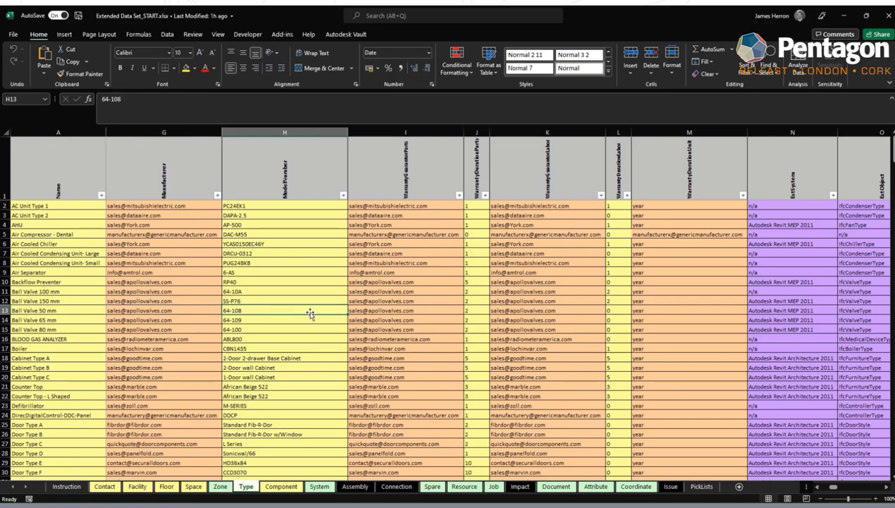
pyautogui.click(395, 311)
pyautogui.click(506, 310)
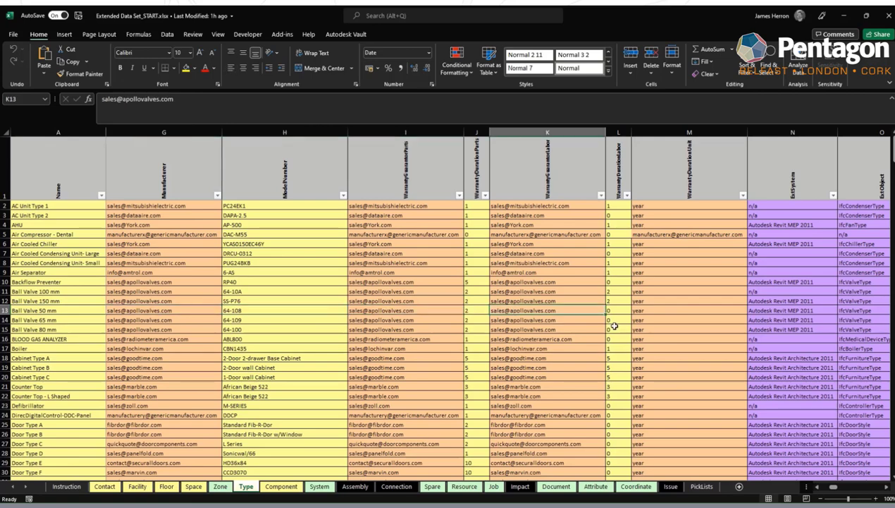
pyautogui.moveTo(834, 492); pyautogui.dragTo(814, 491)
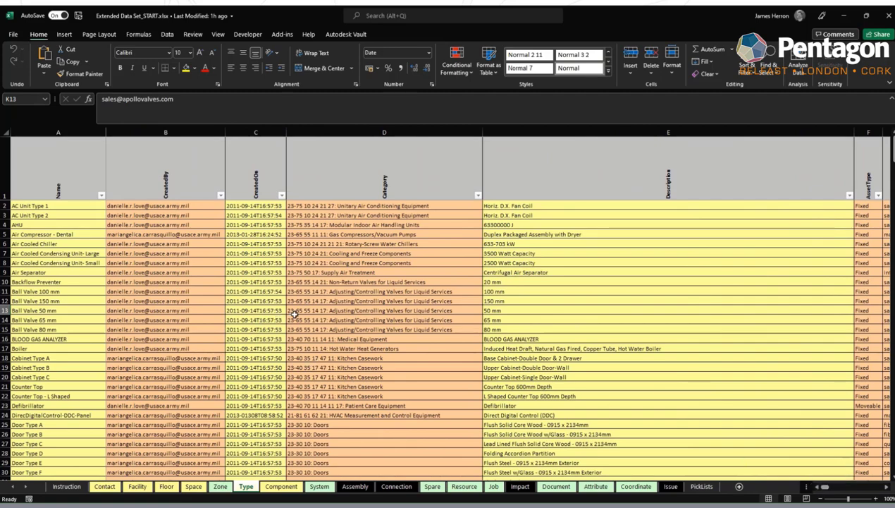
pyautogui.click(334, 309)
pyautogui.click(503, 310)
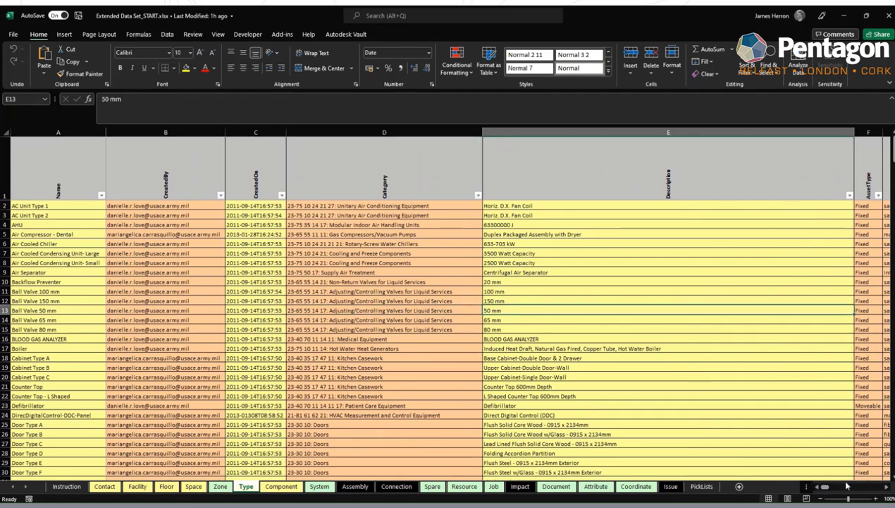
pyautogui.moveTo(824, 490)
pyautogui.mouseDown()
pyautogui.moveTo(846, 492)
pyautogui.moveTo(826, 489)
pyautogui.mouseUp()
pyautogui.click(6, 311)
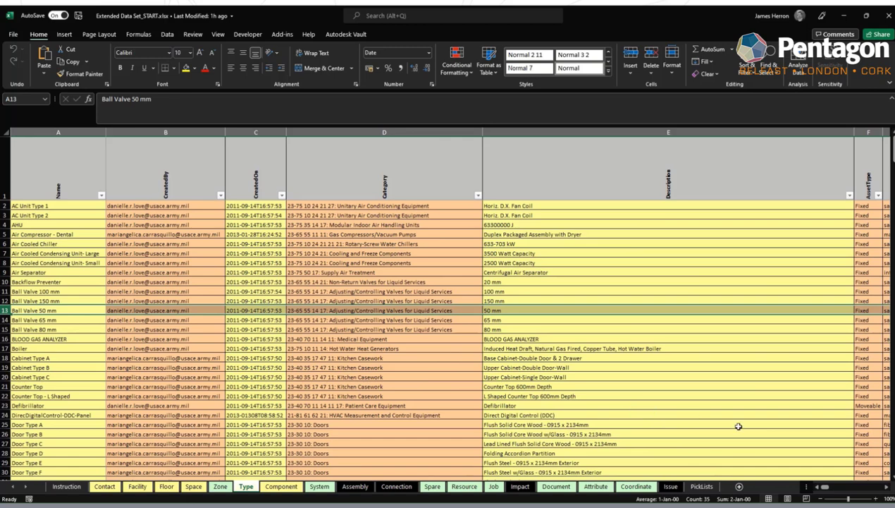
# Step: Browse the Space and Zone sheets, ending on the Floor sheet
pyautogui.click(196, 488)
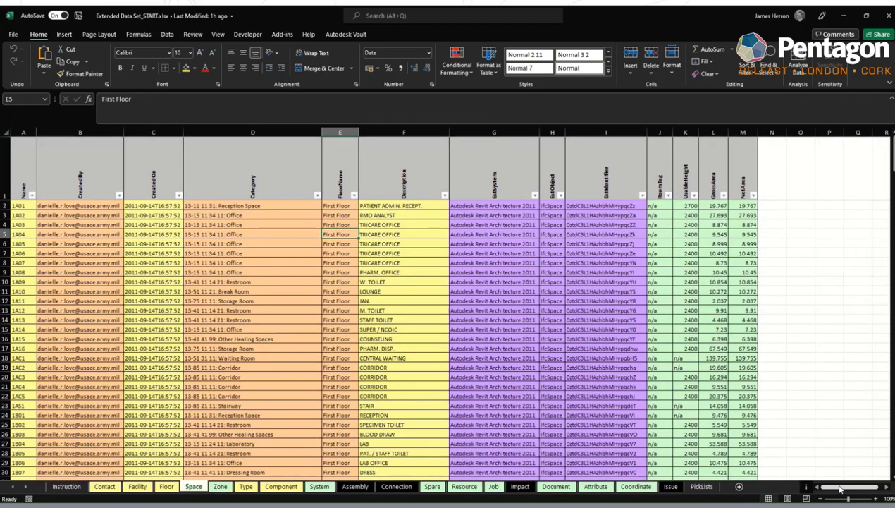
pyautogui.click(220, 488)
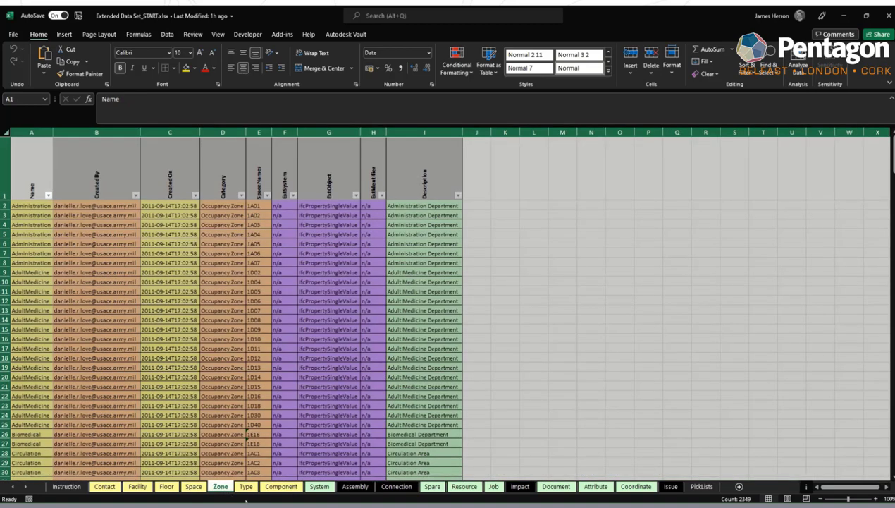
pyautogui.click(167, 488)
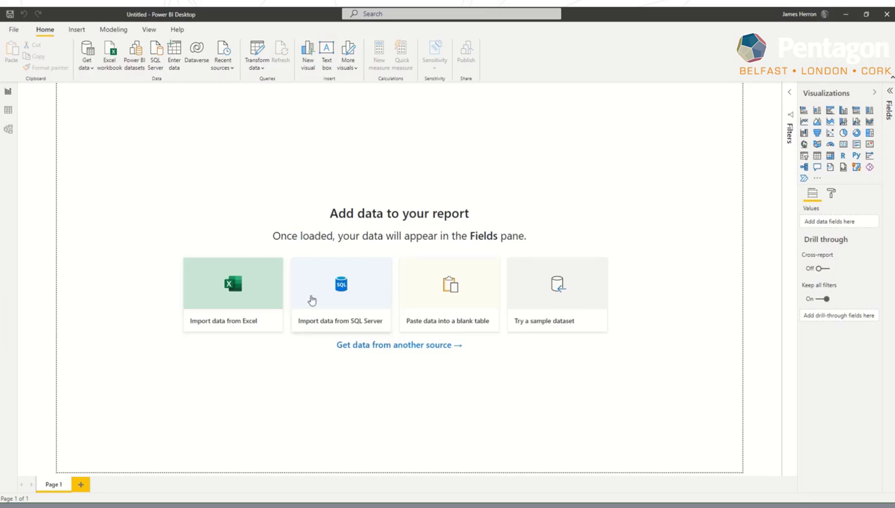
# Step: Import data from the Excel workbook Extended Data Set_START.xlsx
pyautogui.click(232, 287)
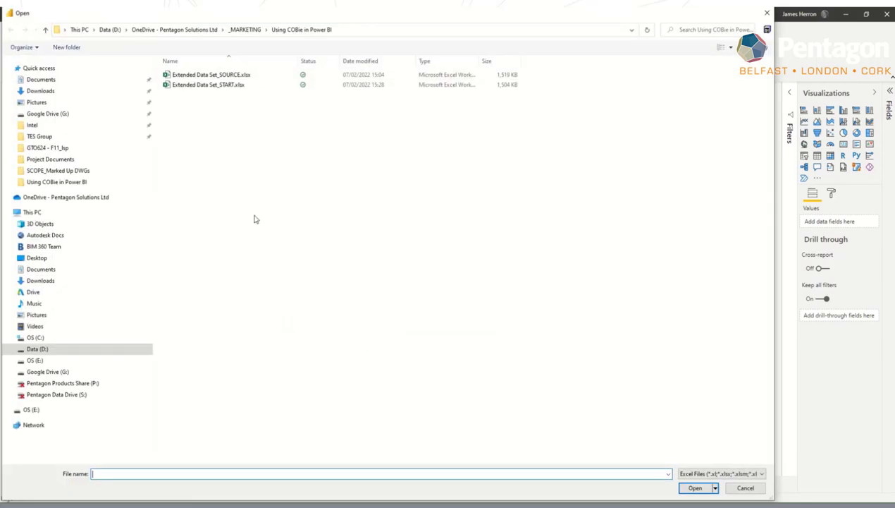
pyautogui.click(235, 85)
pyautogui.click(695, 488)
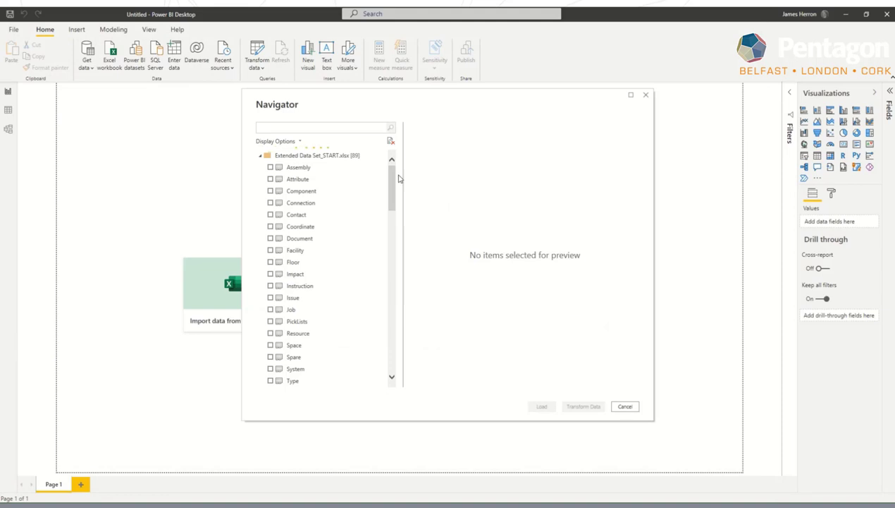
# Step: Tick the Component, Floor, Space, System, Type and Zone tables in Navigator and load them
pyautogui.click(270, 191)
pyautogui.scroll(-1, 319, 254)
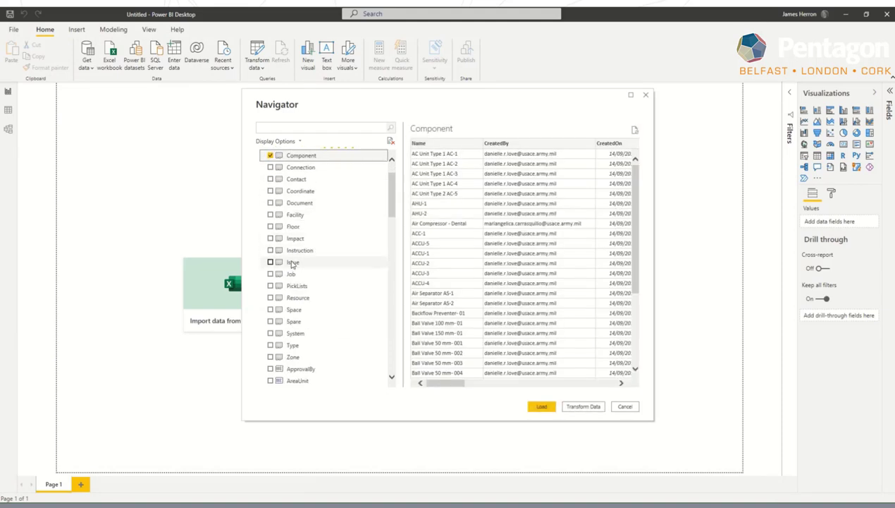
pyautogui.click(272, 226)
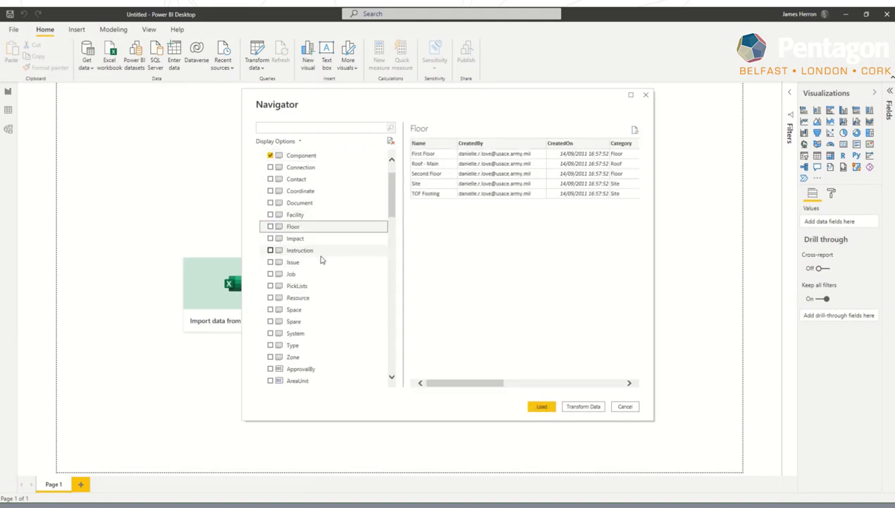
pyautogui.scroll(-2, 298, 224)
pyautogui.scroll(2, 298, 224)
pyautogui.click(270, 225)
pyautogui.scroll(-2, 311, 240)
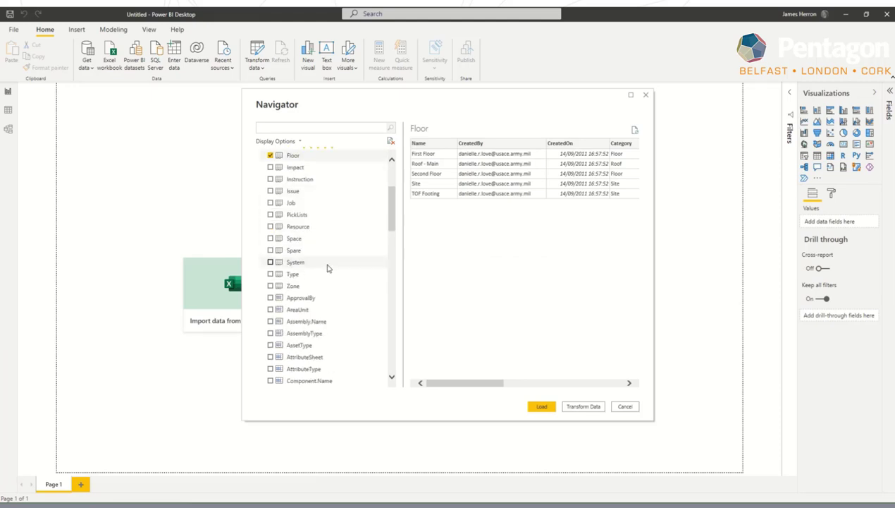
pyautogui.click(270, 238)
pyautogui.click(270, 261)
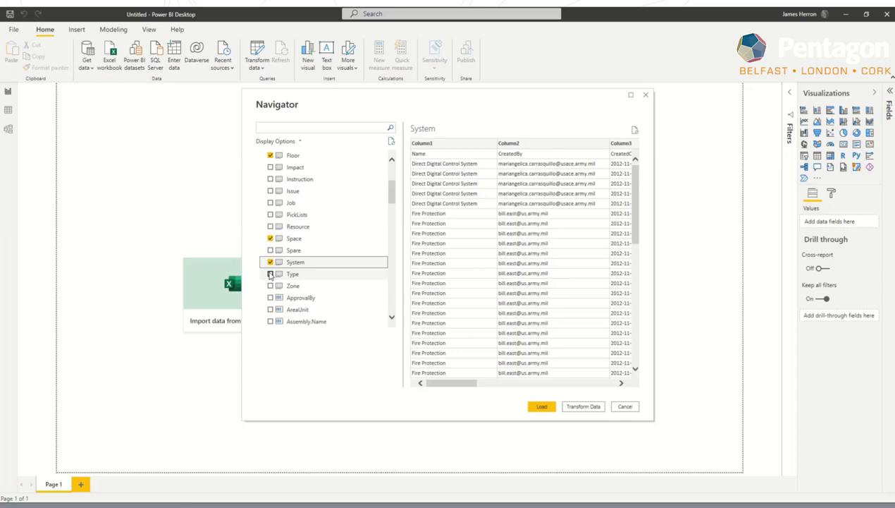
pyautogui.click(270, 274)
pyautogui.click(270, 286)
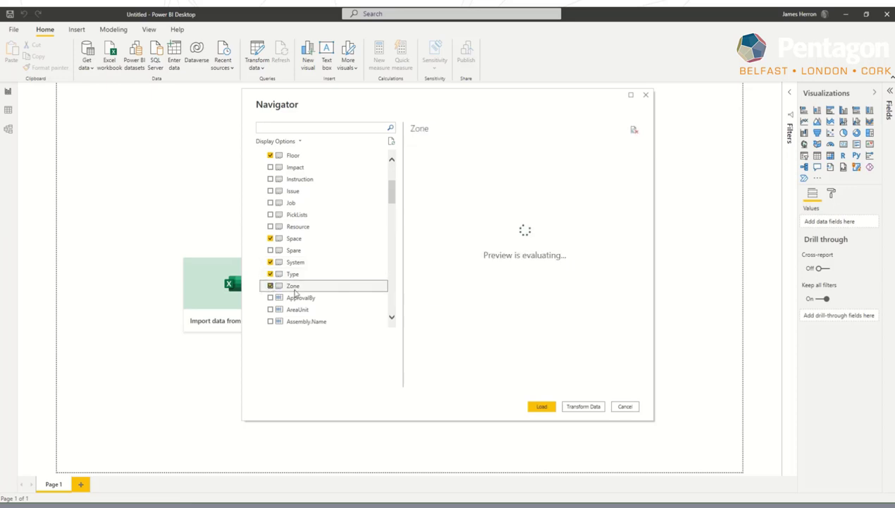
pyautogui.click(541, 407)
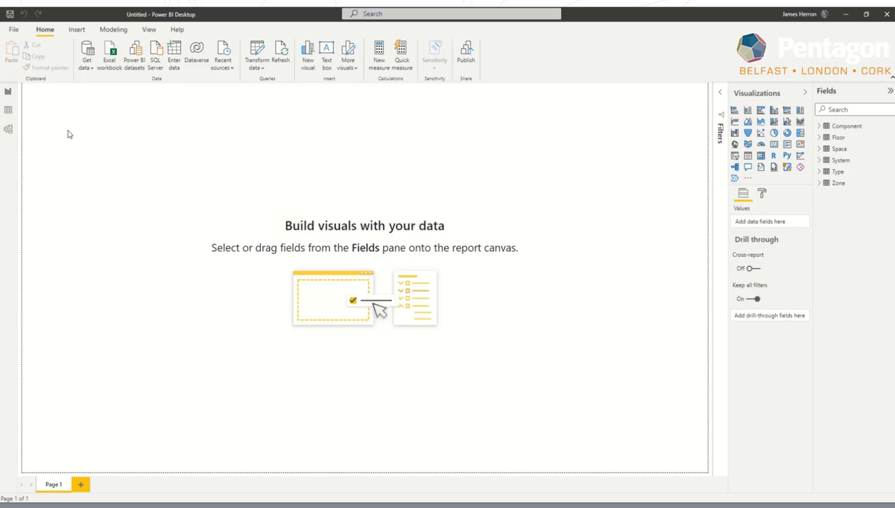
# Step: View the six tables in Model view, check the Excel data source settings, then open Power Query Editor
pyautogui.click(8, 129)
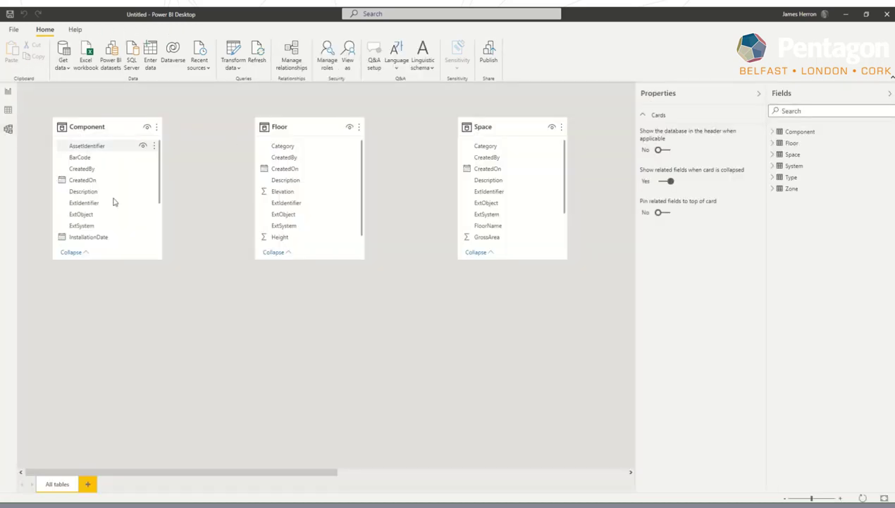
pyautogui.moveTo(256, 474); pyautogui.dragTo(393, 489)
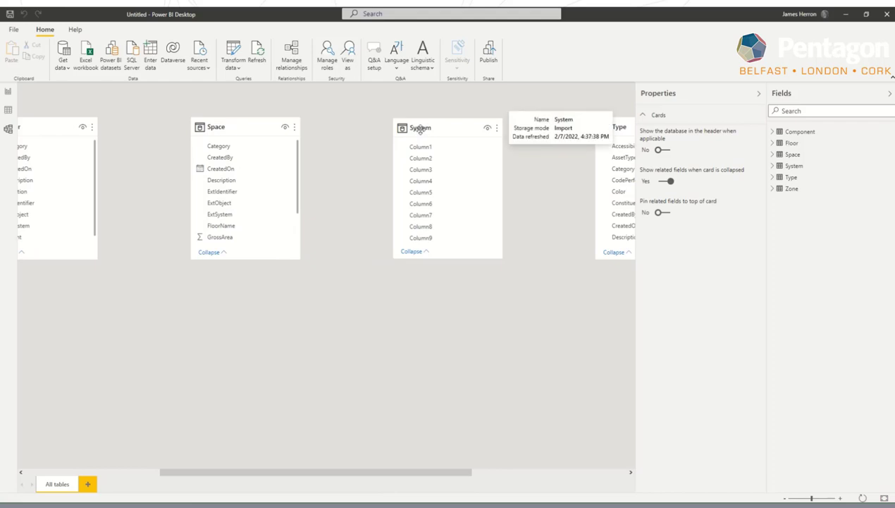
pyautogui.click(233, 64)
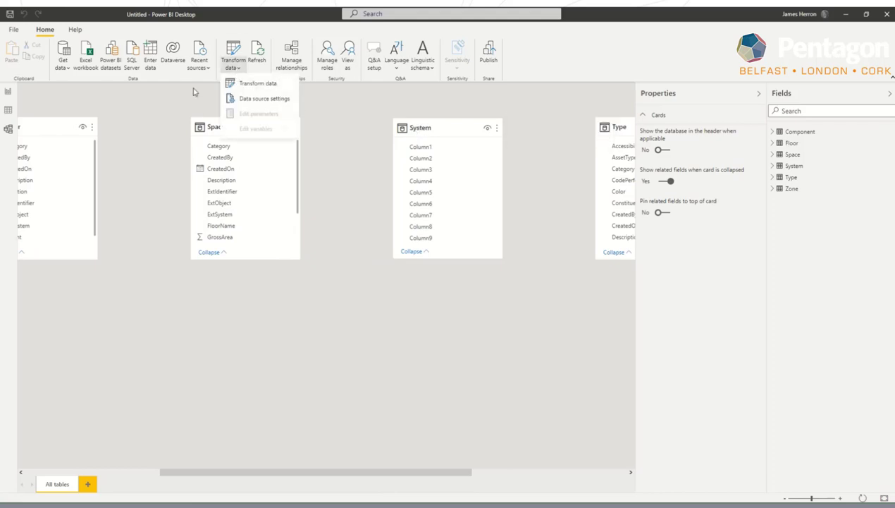
pyautogui.click(256, 100)
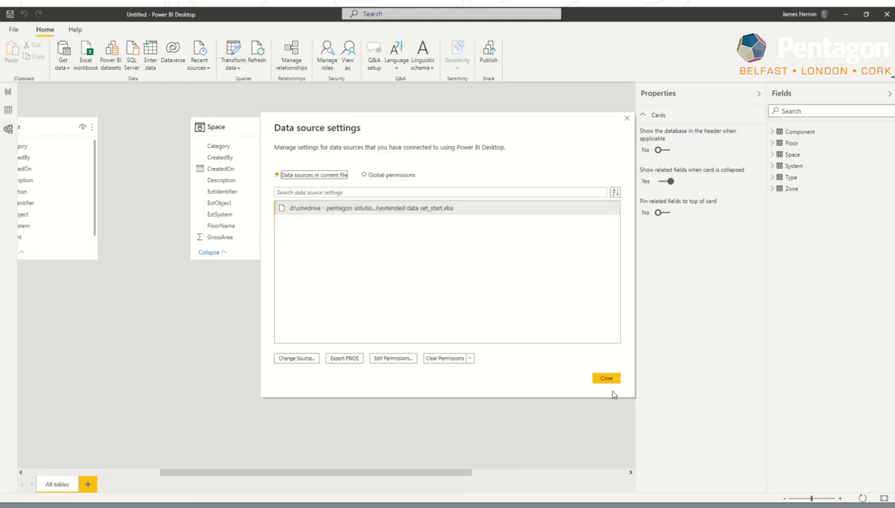
pyautogui.click(606, 378)
pyautogui.click(243, 69)
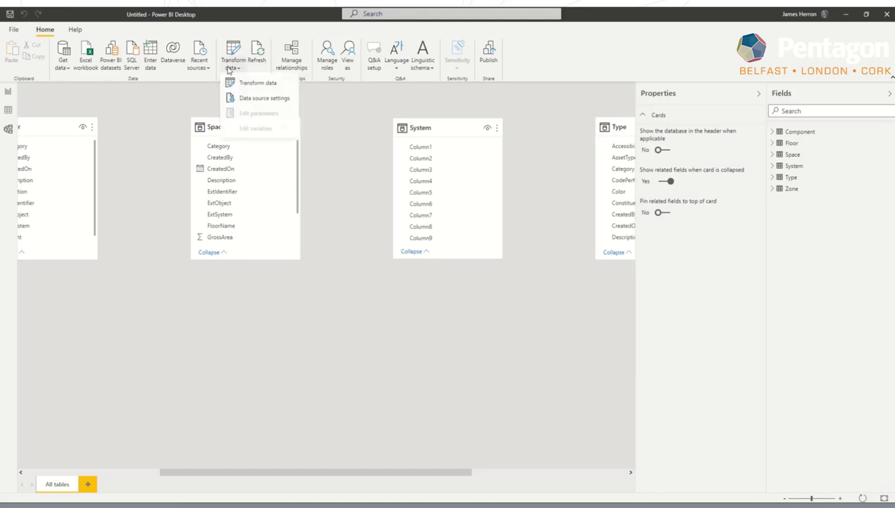
pyautogui.click(258, 83)
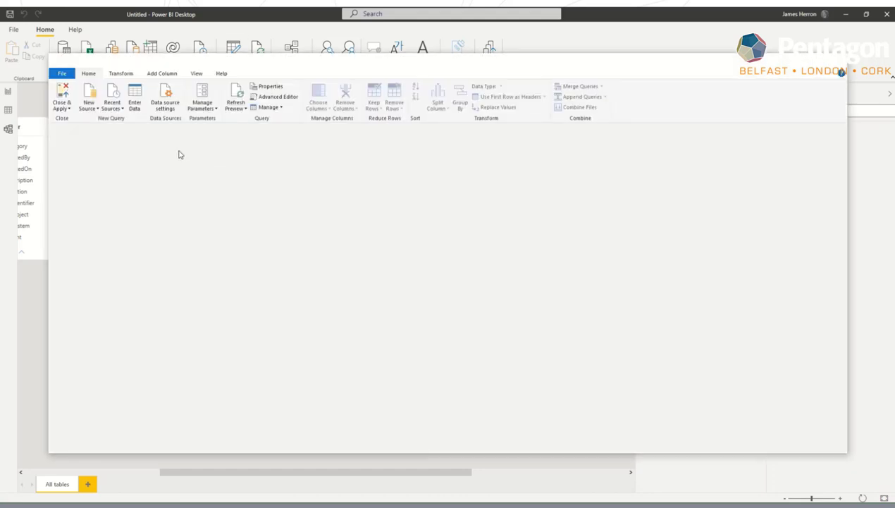
# Step: Promote the System query's first row to headers, then close Power Query Editor choosing Not now
pyautogui.click(75, 182)
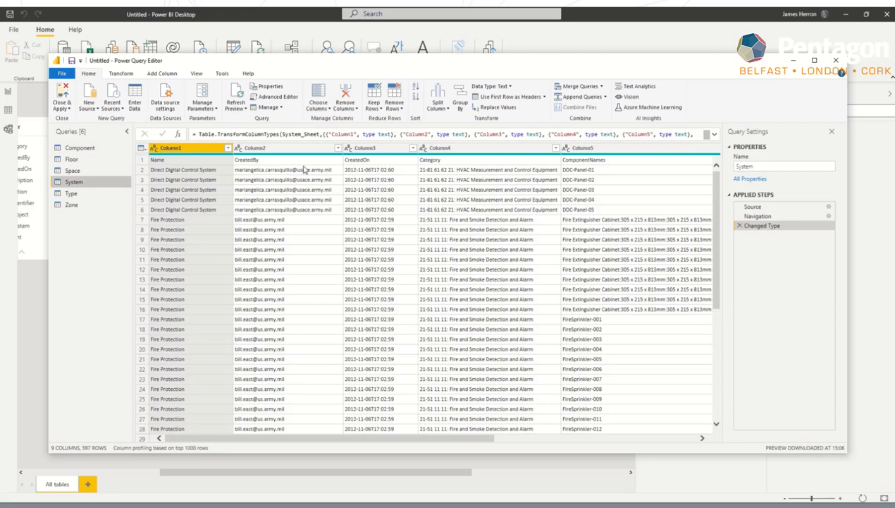
pyautogui.click(142, 160)
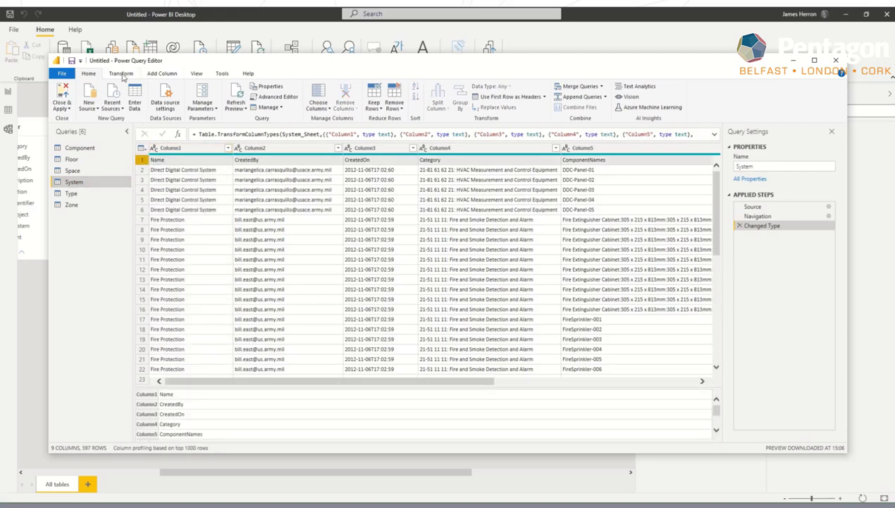
pyautogui.click(121, 73)
pyautogui.click(89, 95)
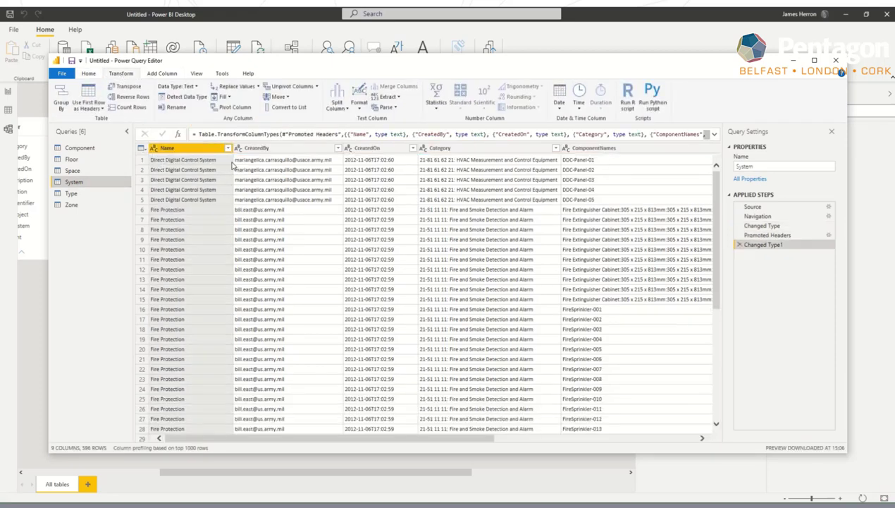
pyautogui.click(836, 60)
pyautogui.click(493, 274)
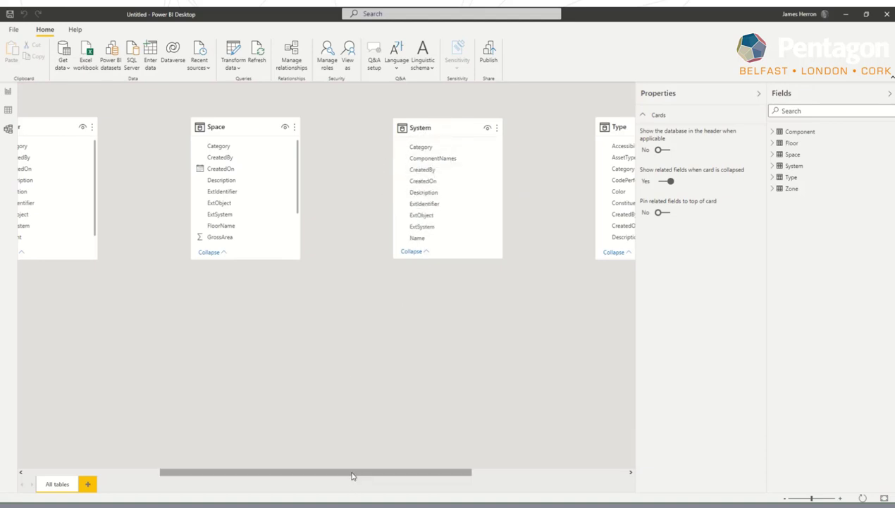
# Step: Group the Zone, Floor and Space table cards together on the left of the model canvas
pyautogui.moveTo(353, 475); pyautogui.dragTo(334, 474)
pyautogui.scroll(-3, 354, 300)
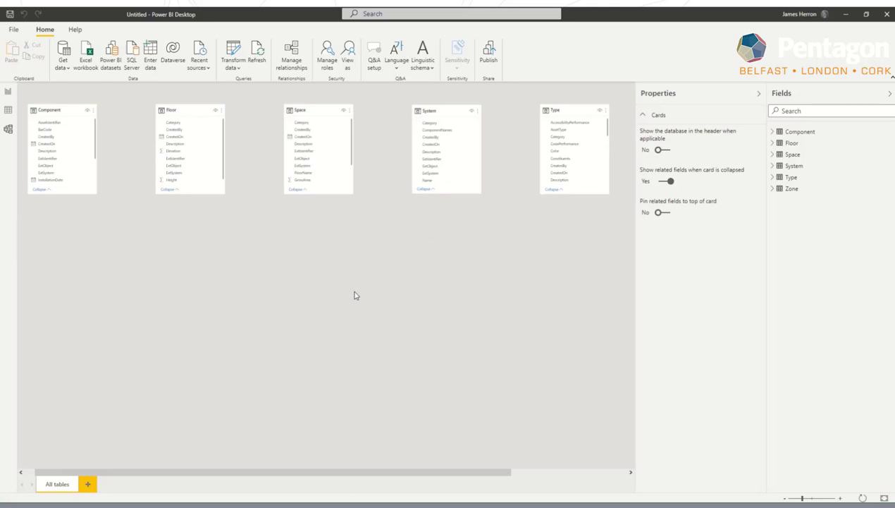
pyautogui.moveTo(349, 477); pyautogui.dragTo(326, 478)
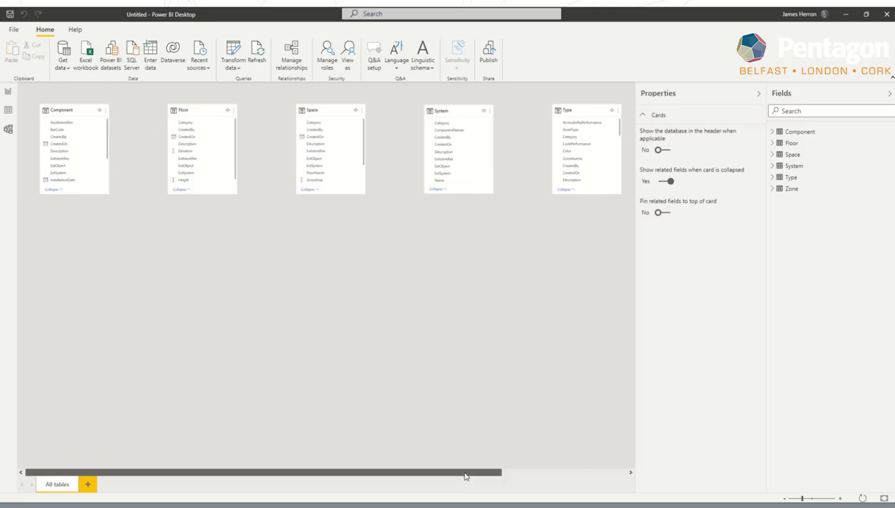
pyautogui.moveTo(466, 476); pyautogui.dragTo(526, 473)
pyautogui.moveTo(629, 111); pyautogui.dragTo(84, 225)
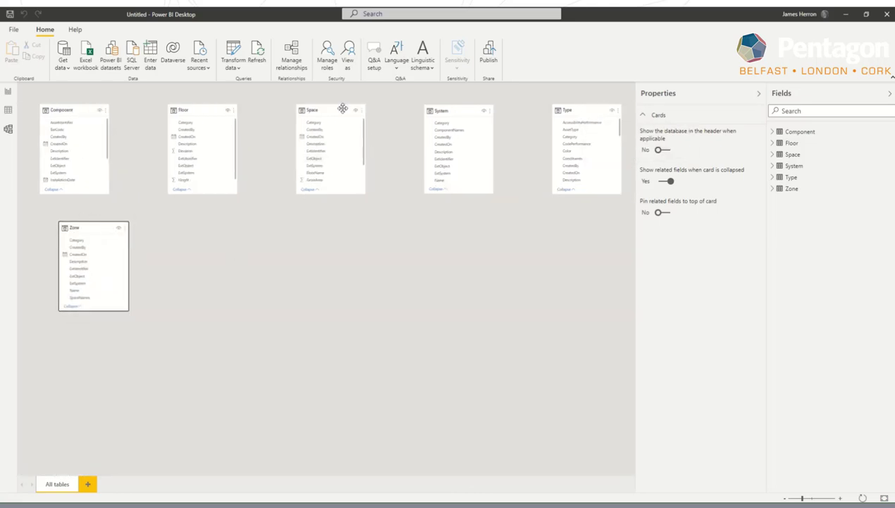
pyautogui.moveTo(201, 109); pyautogui.dragTo(193, 224)
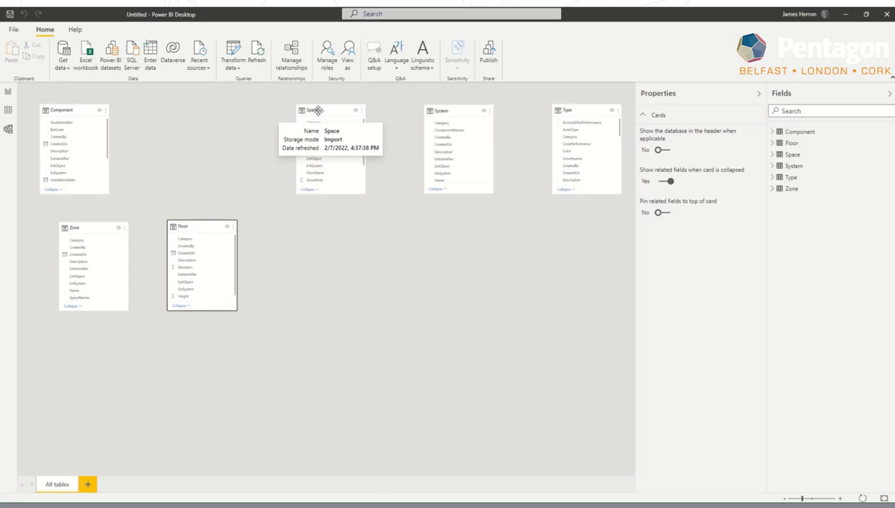
pyautogui.moveTo(319, 112); pyautogui.dragTo(76, 336)
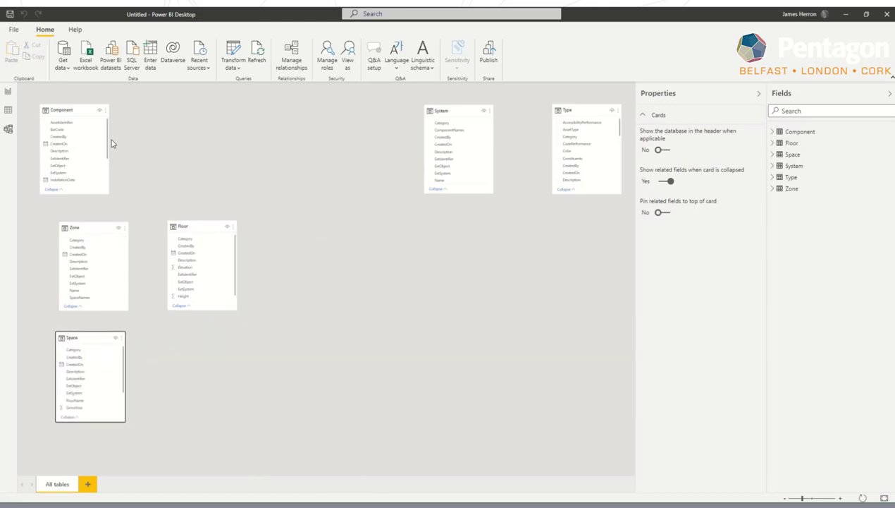
# Step: Arrange the Component, Type and System table cards on the right side of the canvas
pyautogui.moveTo(78, 110); pyautogui.dragTo(536, 340)
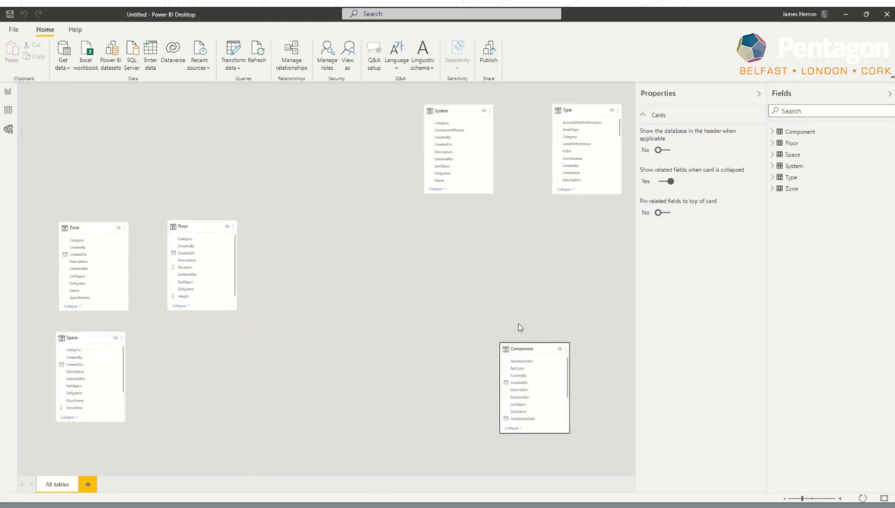
pyautogui.moveTo(583, 112); pyautogui.dragTo(427, 233)
pyautogui.moveTo(462, 110); pyautogui.dragTo(540, 238)
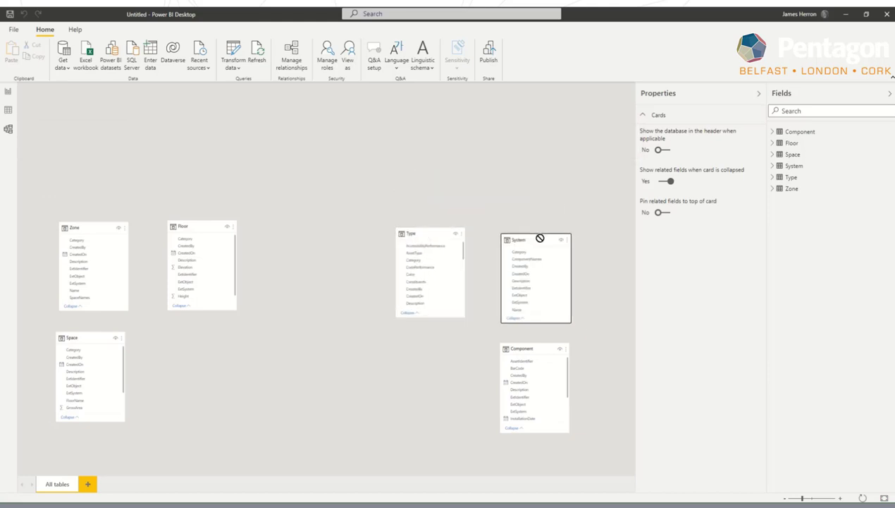
pyautogui.scroll(3, 139, 300)
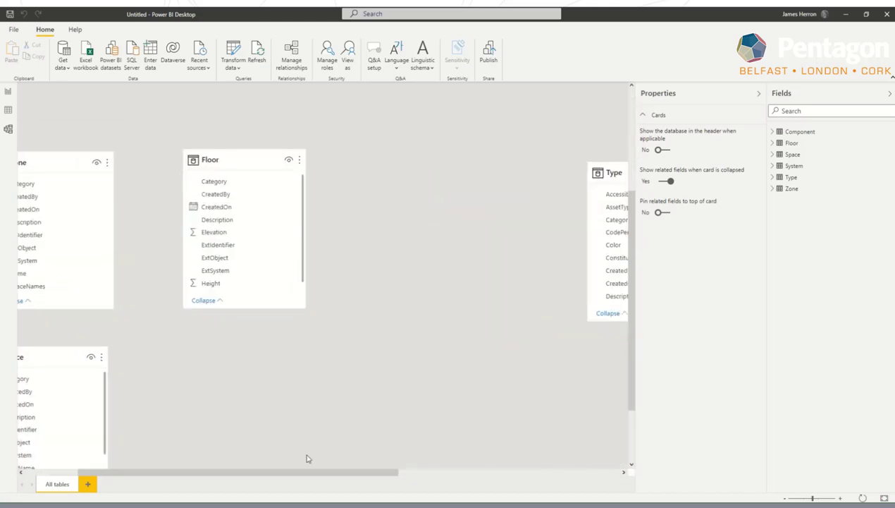
pyautogui.moveTo(288, 472); pyautogui.dragTo(239, 471)
pyautogui.scroll(-3, 243, 288)
pyautogui.scroll(2, 245, 287)
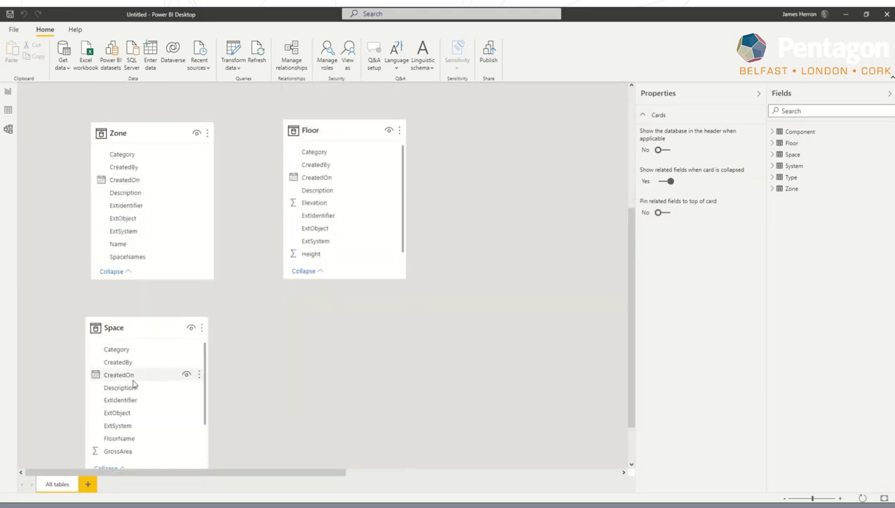
# Step: Relate Zone's SpaceNames field to the Space table
pyautogui.scroll(-3, 152, 387)
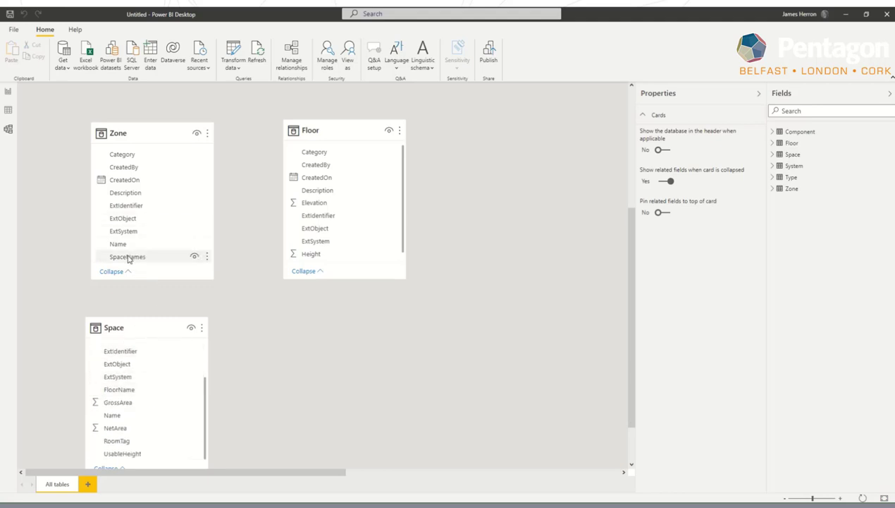
pyautogui.click(128, 258)
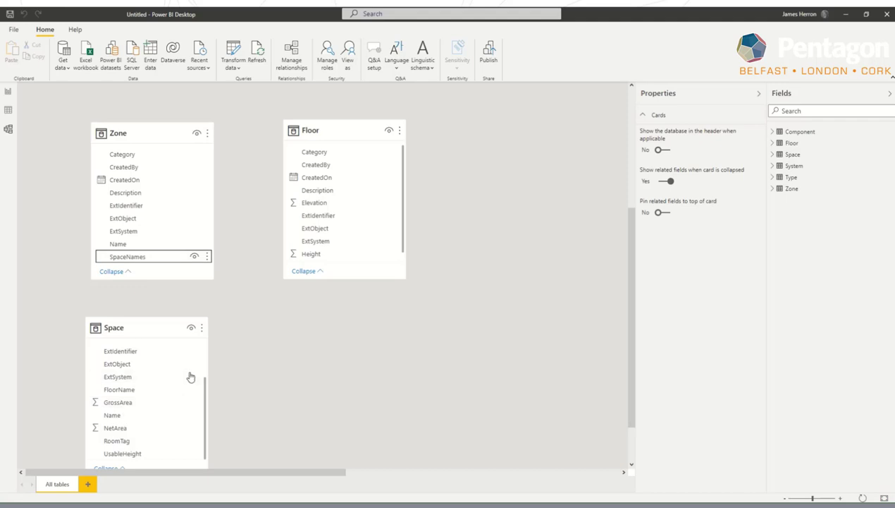
pyautogui.moveTo(190, 376); pyautogui.dragTo(189, 375)
# Step: Create a many-to-one relationship from Space's FloorName to Floor's Name
pyautogui.scroll(-3, 344, 219)
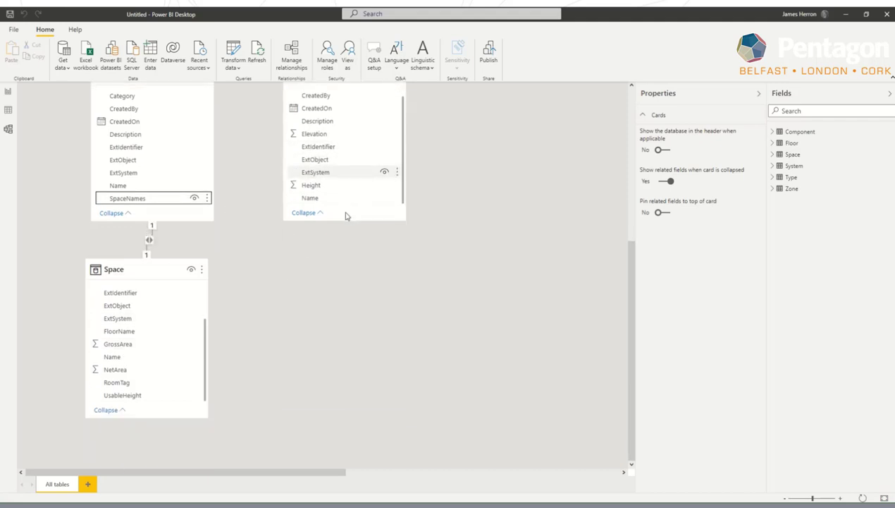
pyautogui.scroll(4, 349, 172)
pyautogui.scroll(-3, 201, 368)
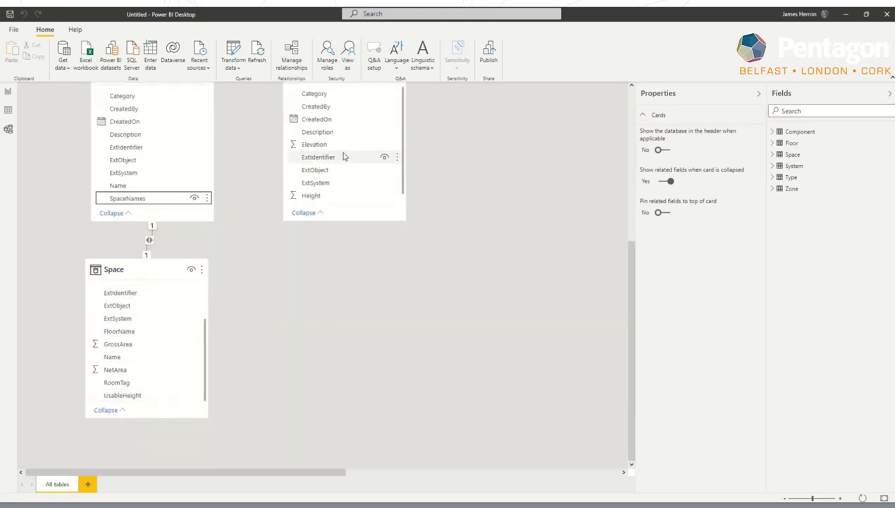
pyautogui.scroll(3, 367, 157)
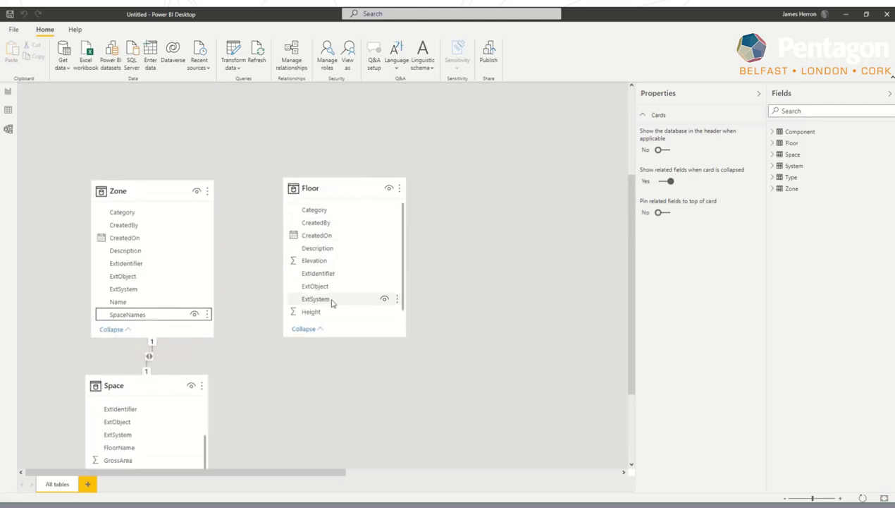
pyautogui.scroll(-2, 151, 416)
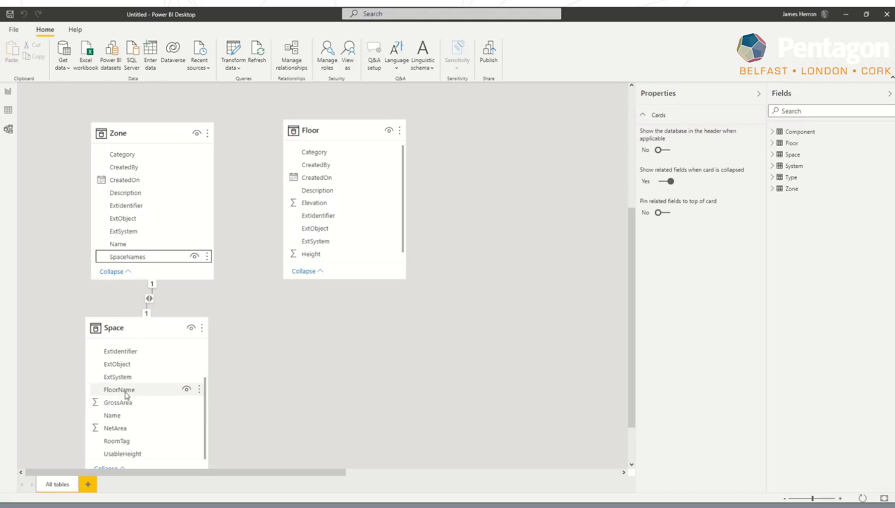
pyautogui.click(404, 213)
pyautogui.scroll(-1, 404, 213)
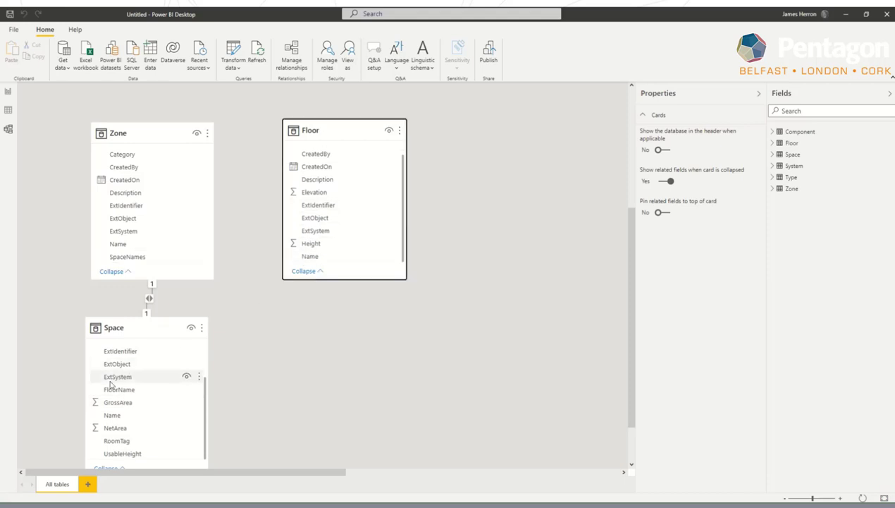
pyautogui.moveTo(119, 390); pyautogui.dragTo(320, 261)
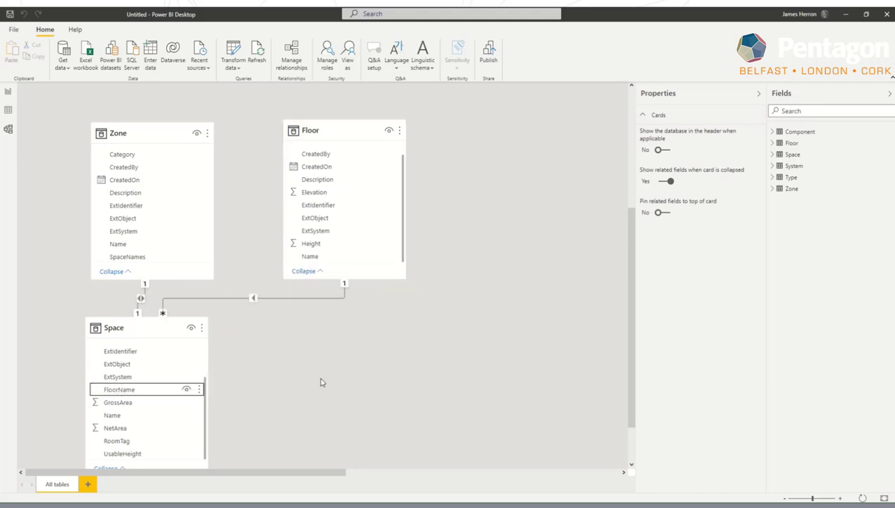
pyautogui.moveTo(321, 475); pyautogui.dragTo(595, 476)
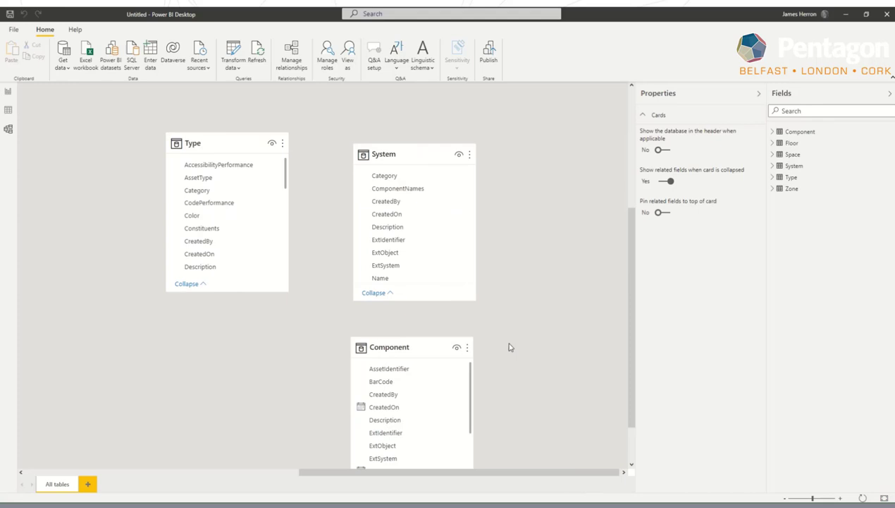
# Step: Relate Component's TypeName to Type's Name
pyautogui.scroll(-2, 508, 347)
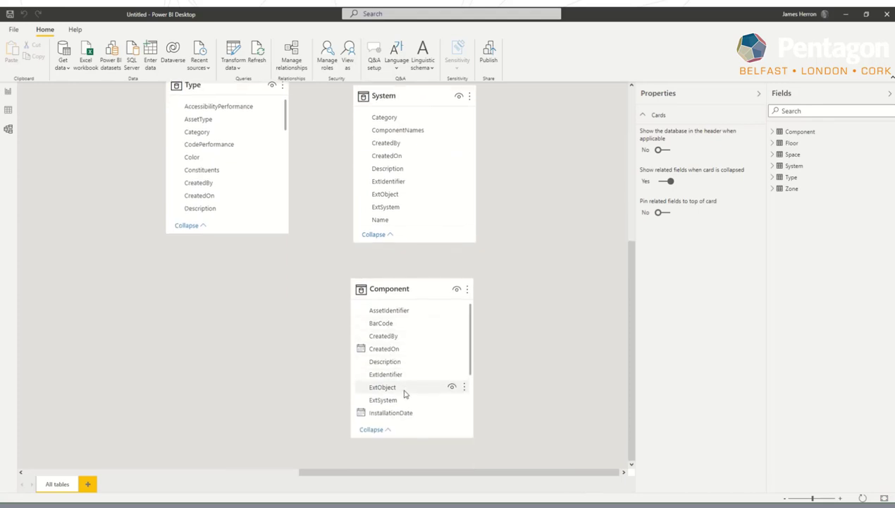
pyautogui.scroll(-4, 413, 371)
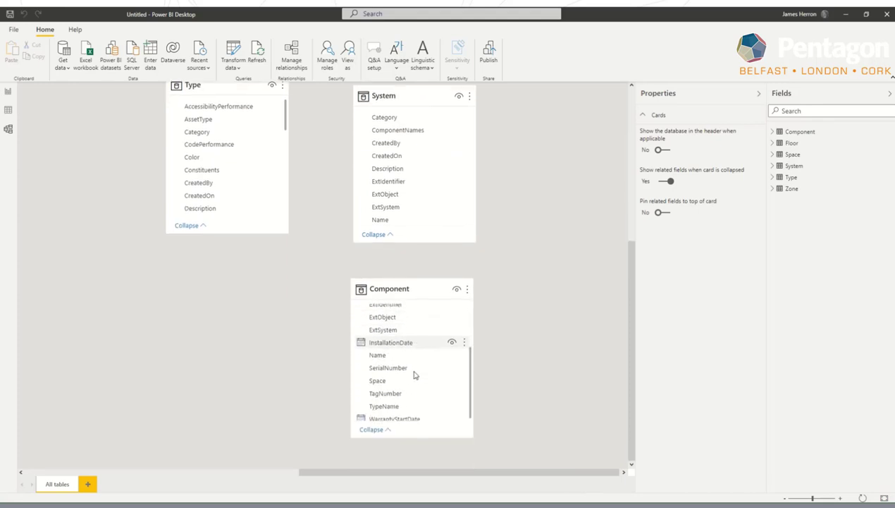
pyautogui.scroll(-4, 248, 174)
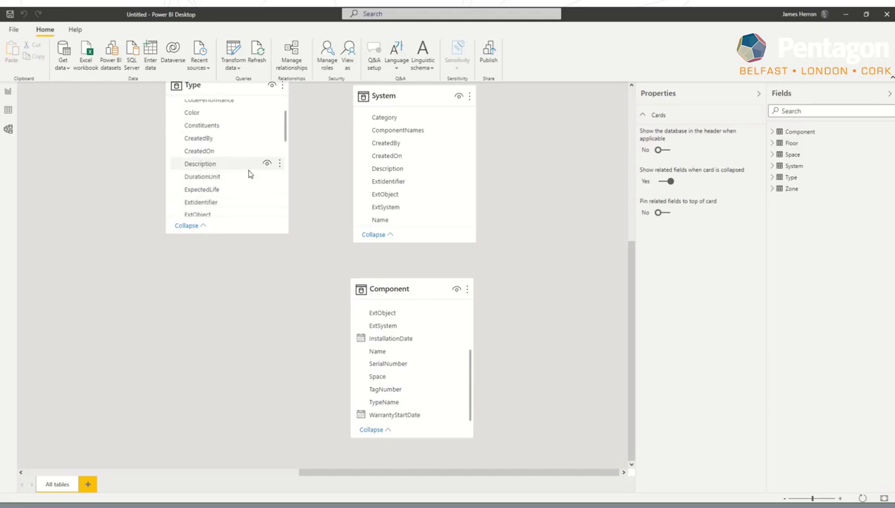
pyautogui.scroll(-3, 248, 173)
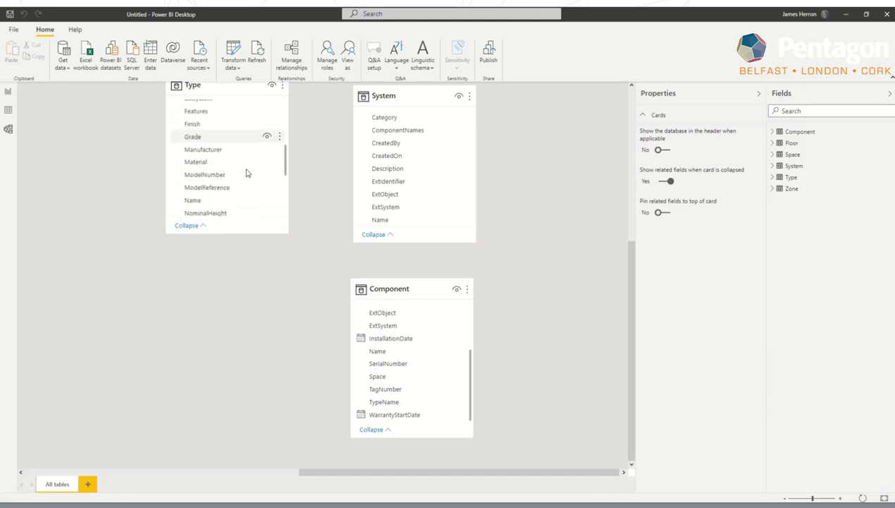
pyautogui.moveTo(391, 408); pyautogui.dragTo(247, 201)
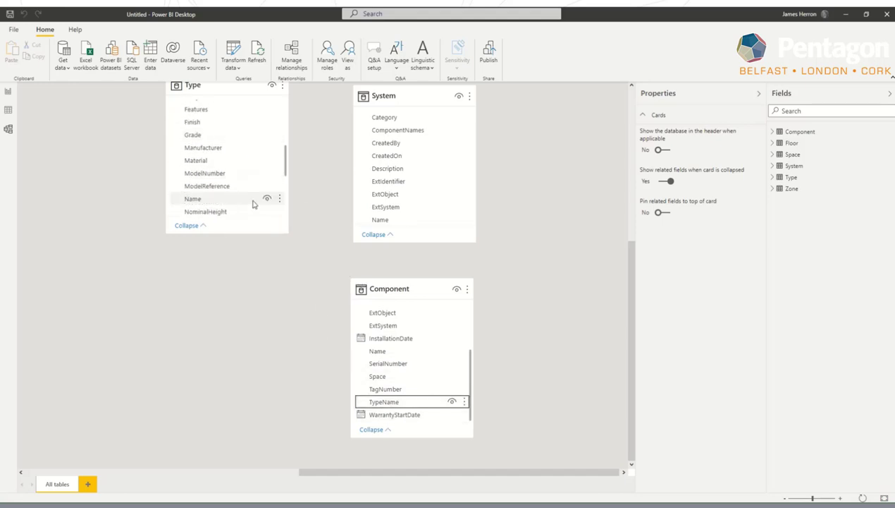
# Step: Relate System's ComponentNames to Component's Name and bring all tables into view
pyautogui.click(406, 134)
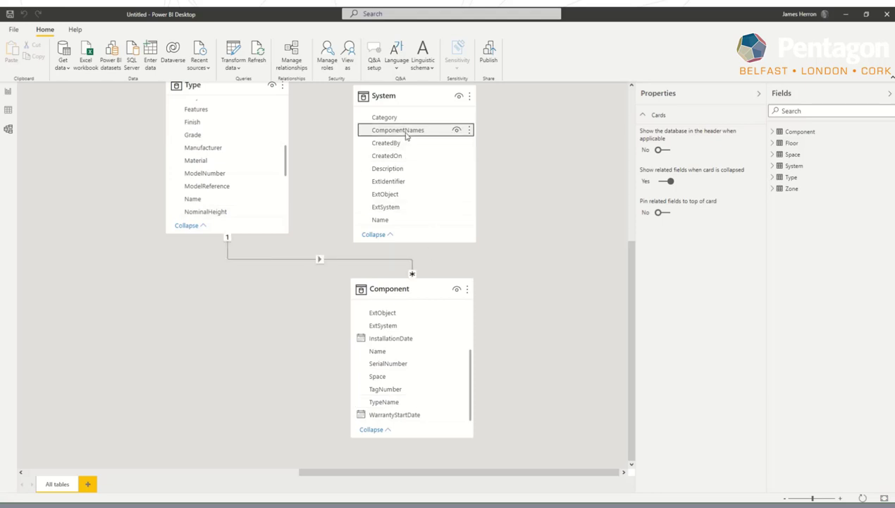
pyautogui.moveTo(406, 134); pyautogui.dragTo(407, 353)
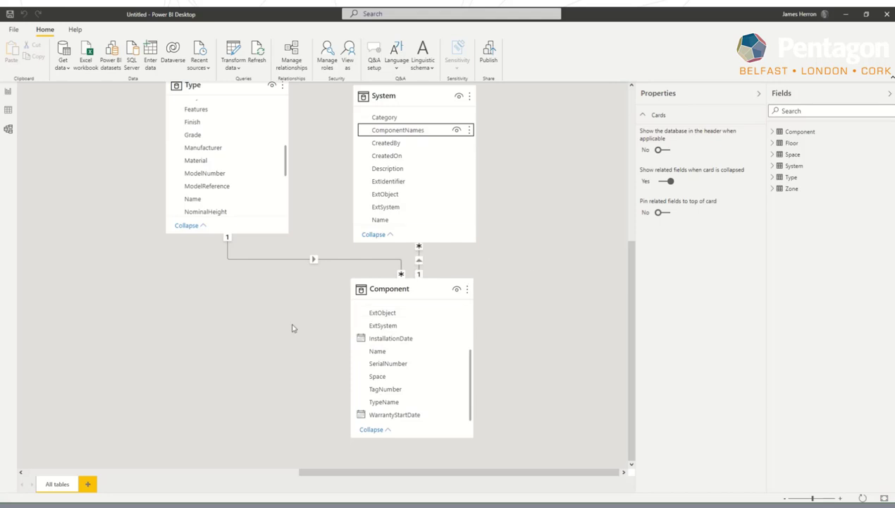
pyautogui.scroll(-2, 293, 328)
pyautogui.moveTo(371, 469); pyautogui.dragTo(330, 469)
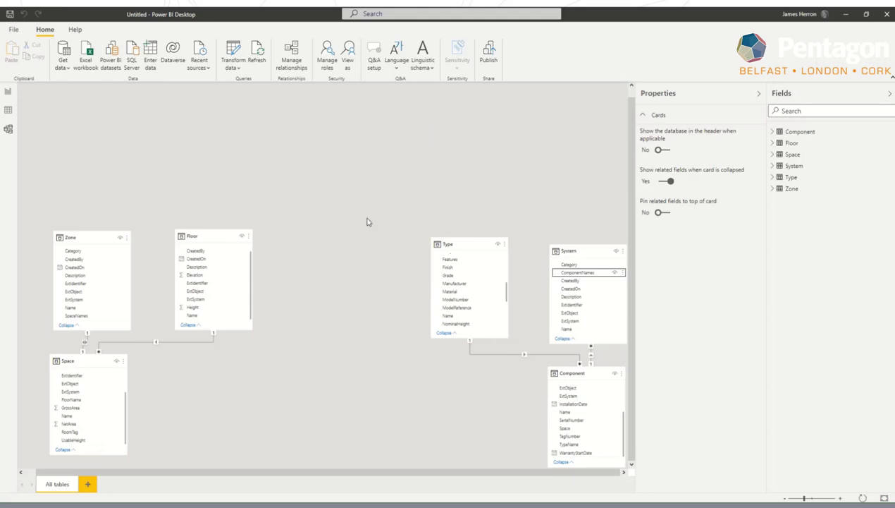
# Step: Move the Type, System and Component cards together up and to the left
pyautogui.click(477, 253)
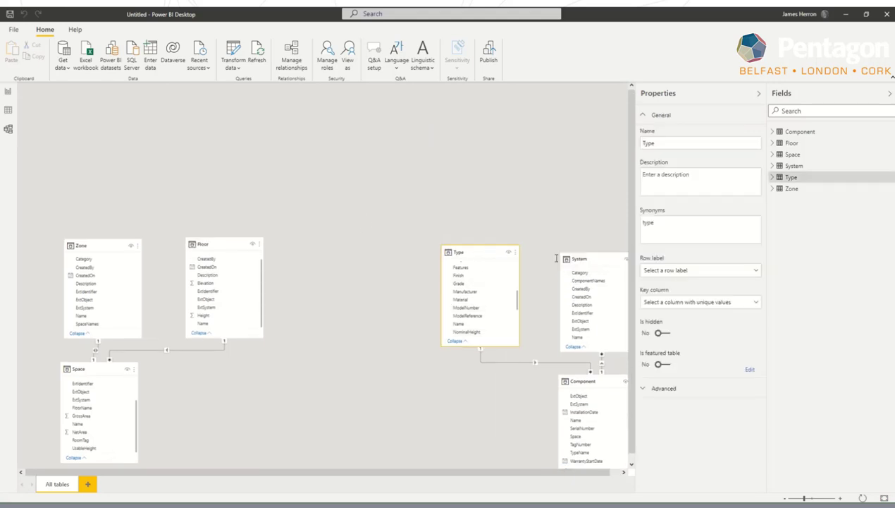
pyautogui.keyDown('ctrl'); pyautogui.click(599, 260); pyautogui.keyUp('ctrl')
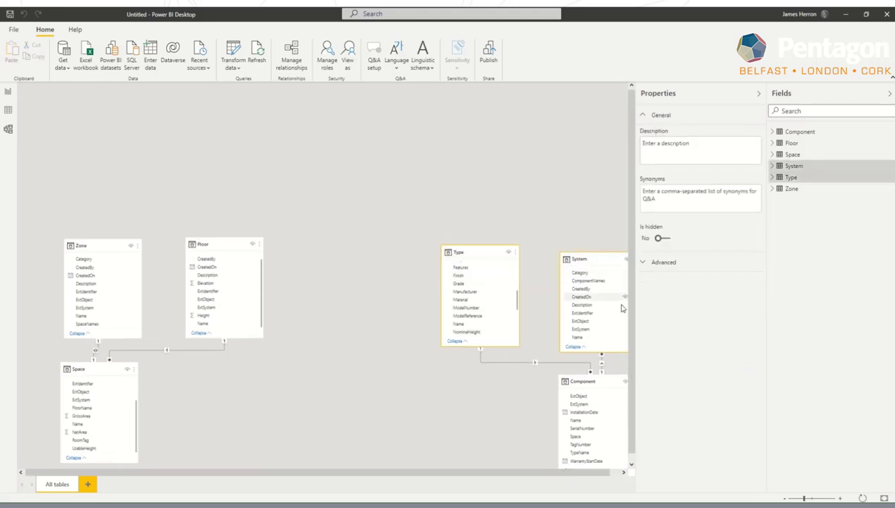
pyautogui.keyDown('ctrl'); pyautogui.click(608, 380); pyautogui.keyUp('ctrl')
pyautogui.moveTo(601, 255); pyautogui.dragTo(486, 242)
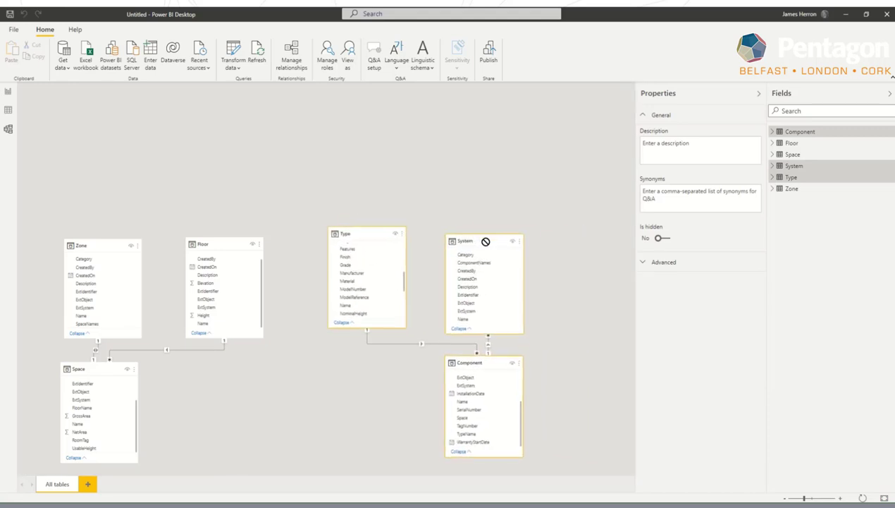
pyautogui.scroll(2, 380, 296)
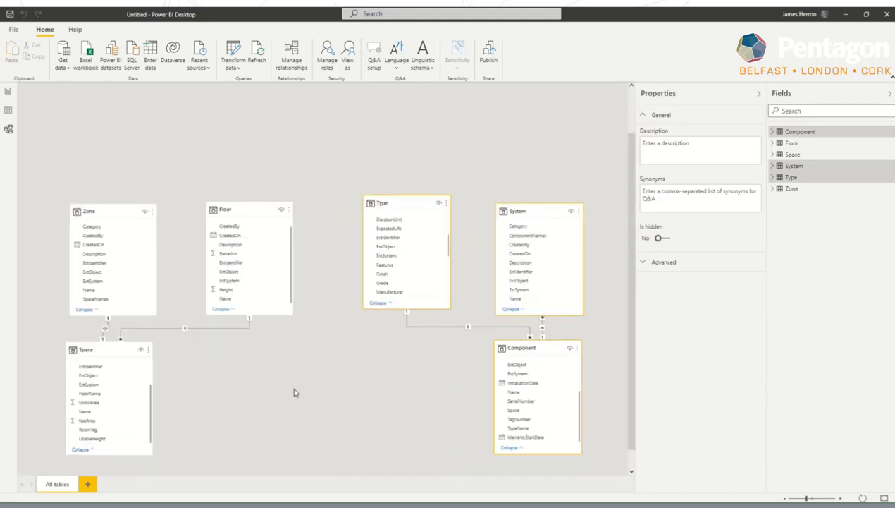
pyautogui.click(358, 371)
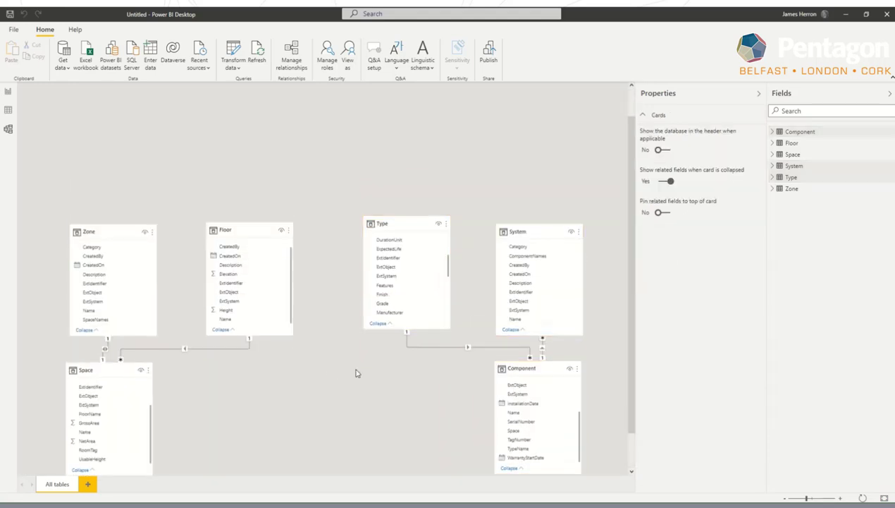
# Step: Relate Component's Space field to the Space table's Name
pyautogui.scroll(-1, 508, 409)
pyautogui.click(513, 388)
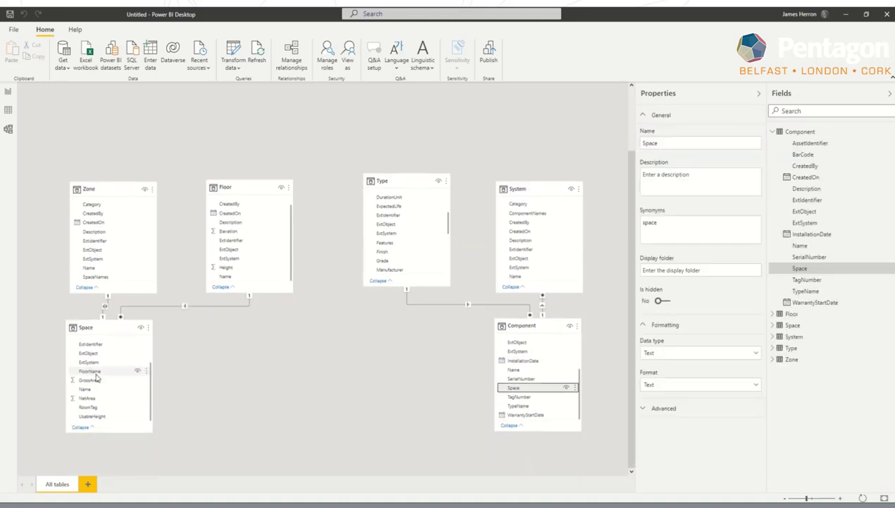
pyautogui.moveTo(514, 387); pyautogui.dragTo(105, 388)
pyautogui.scroll(2, 225, 380)
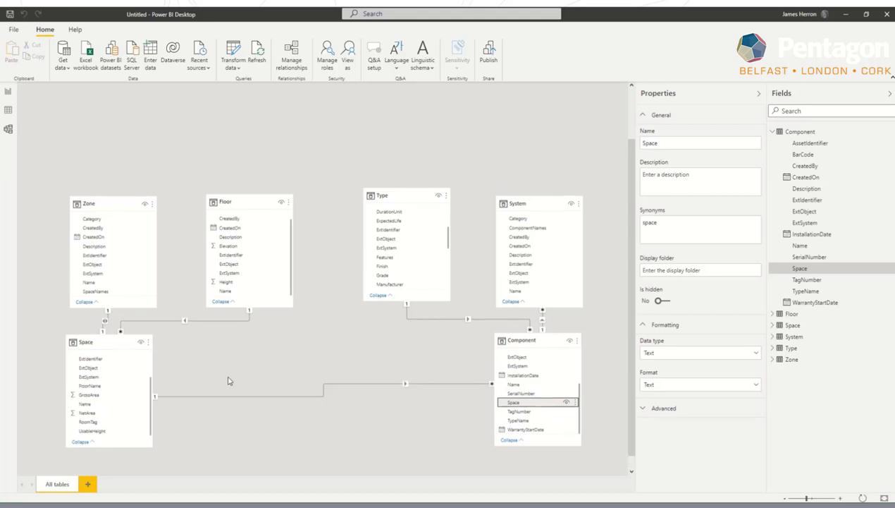
pyautogui.click(250, 368)
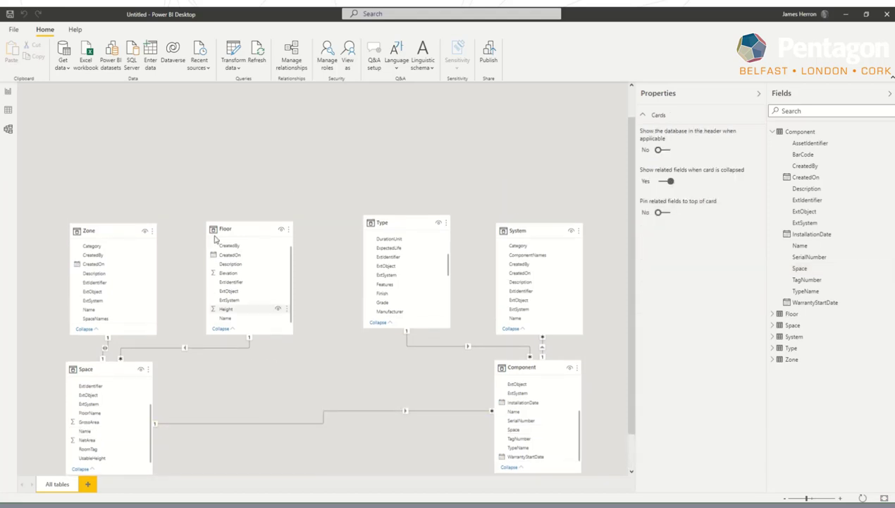
pyautogui.scroll(-1, 147, 151)
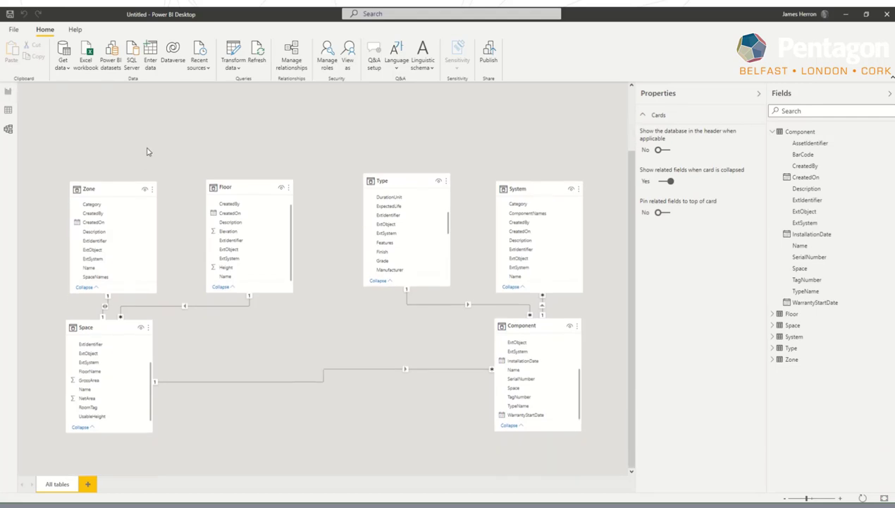
# Step: Add a Table visual to the report page and resize it to fill the left side
pyautogui.click(7, 91)
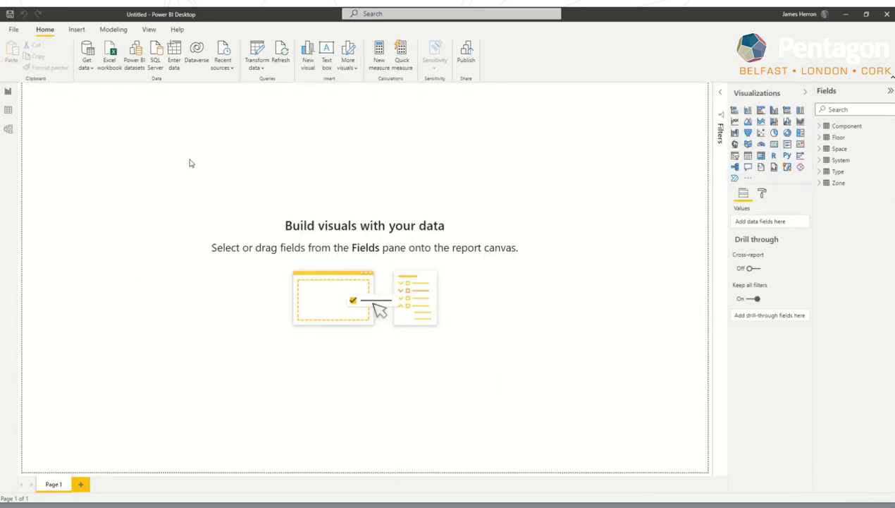
pyautogui.click(748, 155)
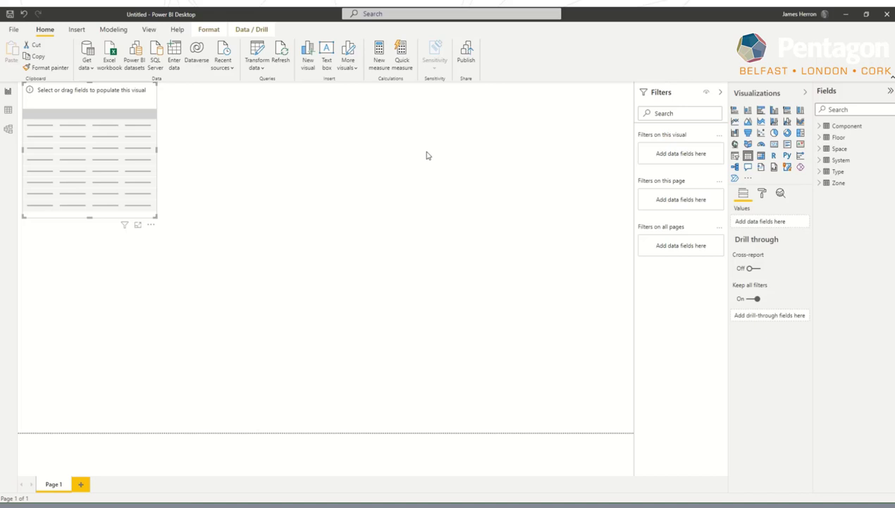
pyautogui.moveTo(89, 216); pyautogui.dragTo(117, 432)
pyautogui.moveTo(87, 83); pyautogui.dragTo(98, 132)
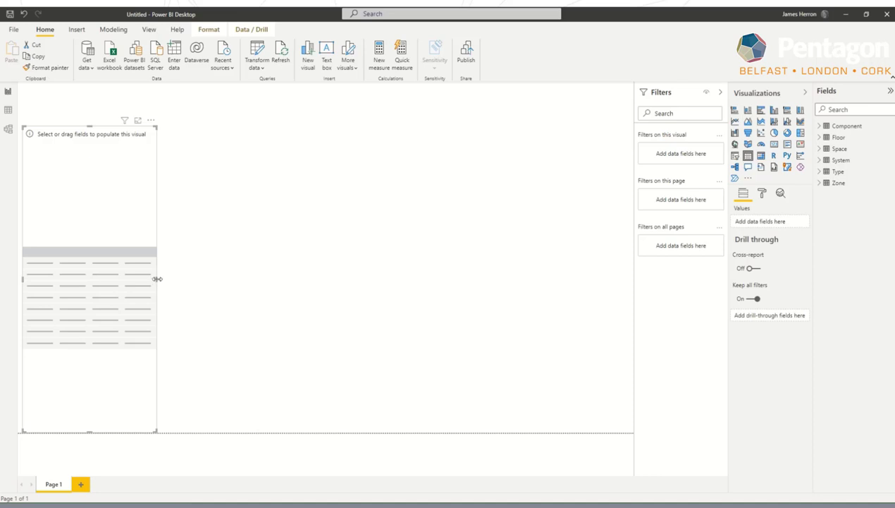
pyautogui.moveTo(157, 279); pyautogui.dragTo(232, 284)
pyautogui.click(279, 226)
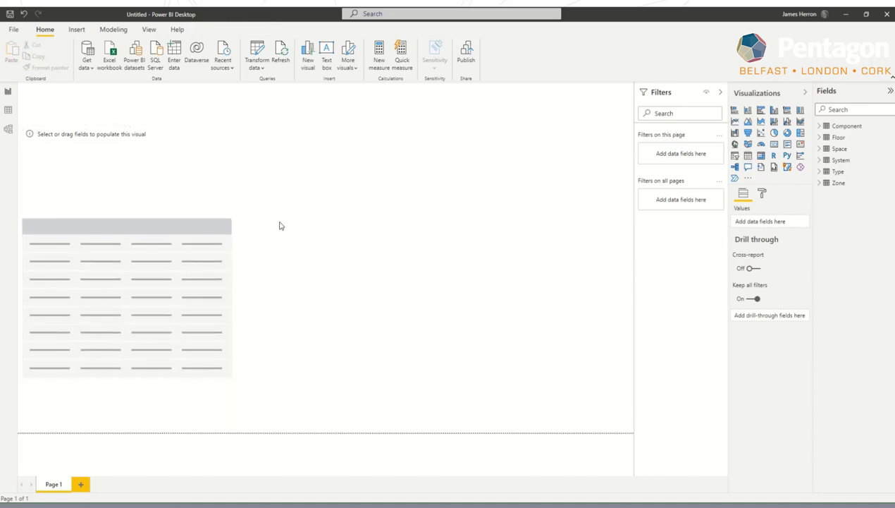
# Step: Add Space Name, Space Description and Floor Name columns to the table
pyautogui.click(822, 137)
pyautogui.click(819, 137)
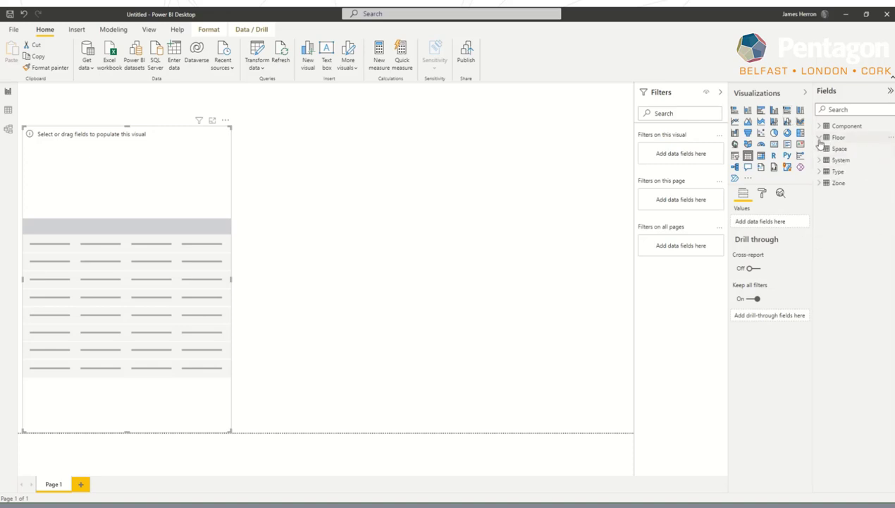
pyautogui.click(821, 149)
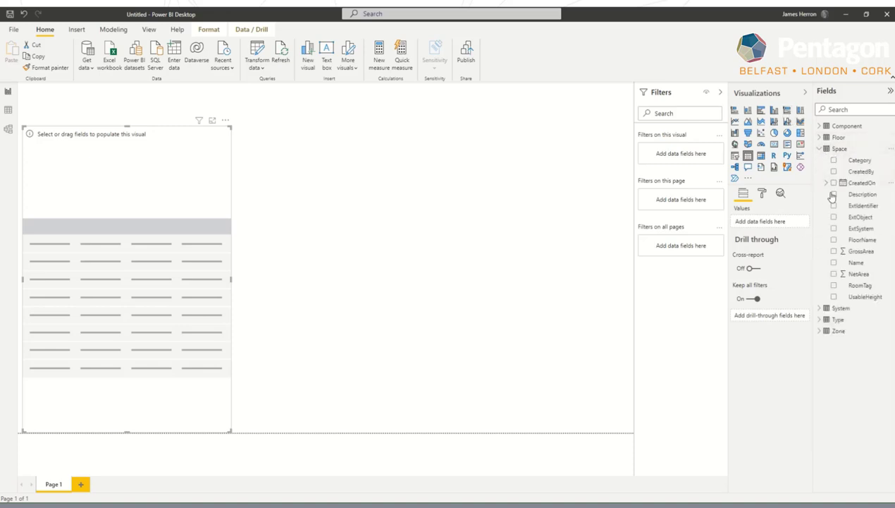
pyautogui.moveTo(860, 268); pyautogui.dragTo(775, 222)
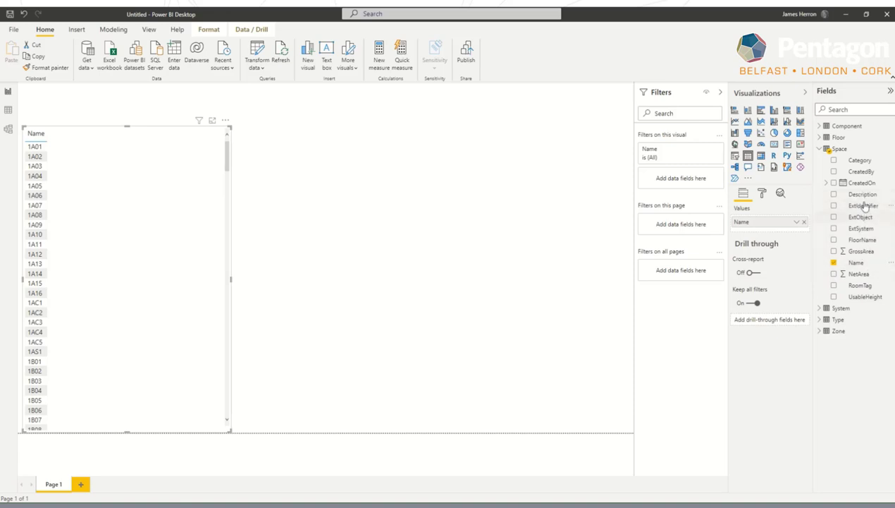
pyautogui.moveTo(860, 194); pyautogui.dragTo(776, 233)
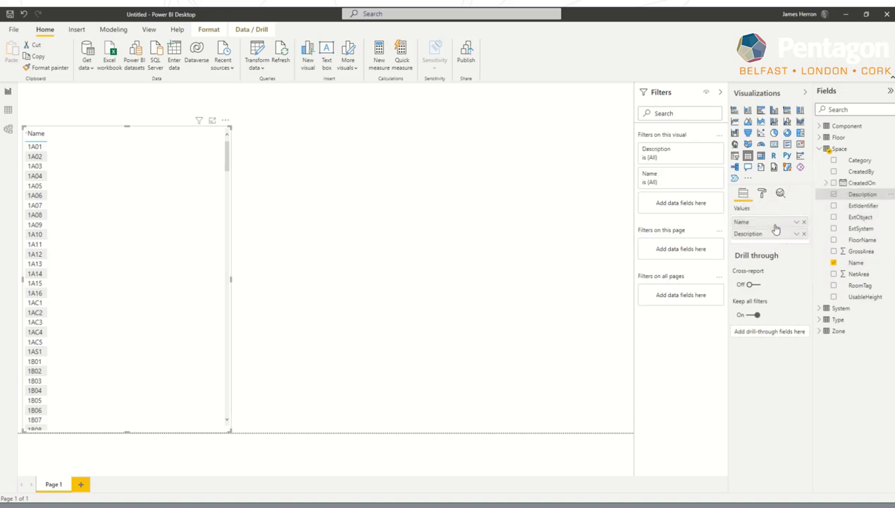
pyautogui.click(820, 138)
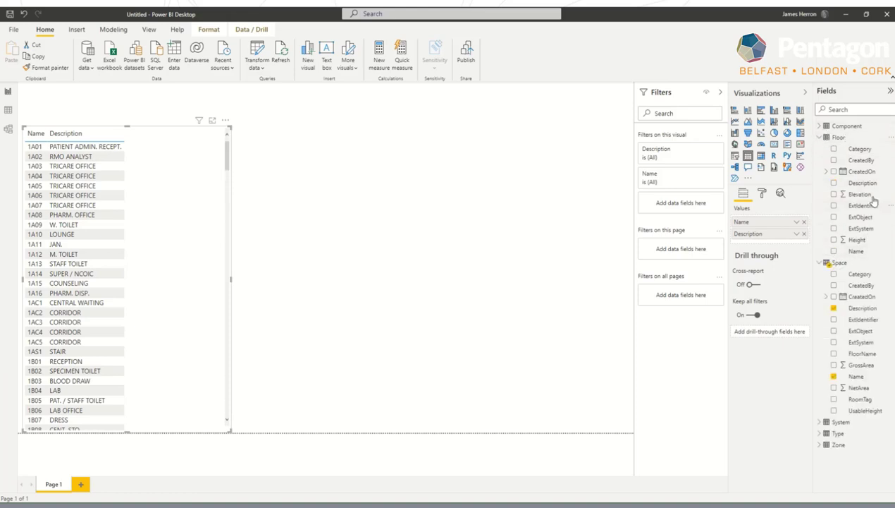
pyautogui.moveTo(861, 256); pyautogui.dragTo(740, 243)
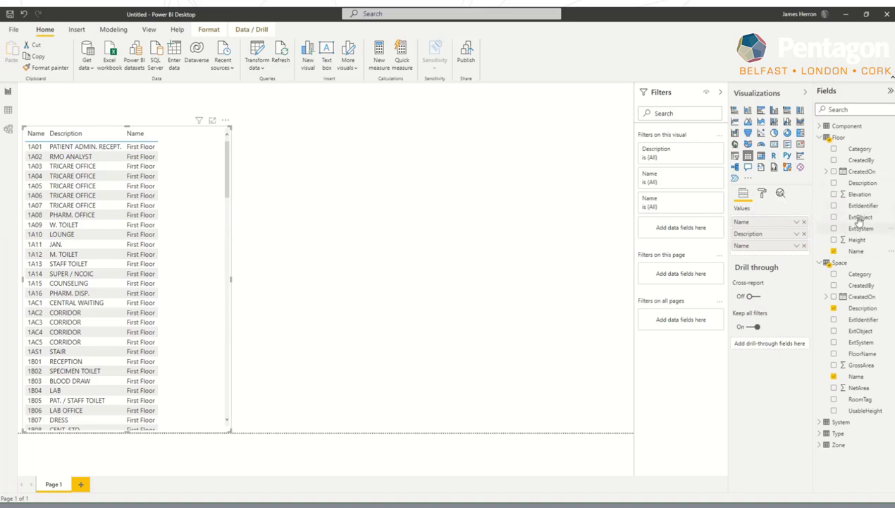
# Step: Add Component's AssetIdentifier as a Count (total 5071) and widen the table to fit
pyautogui.click(820, 127)
pyautogui.moveTo(861, 137); pyautogui.dragTo(750, 255)
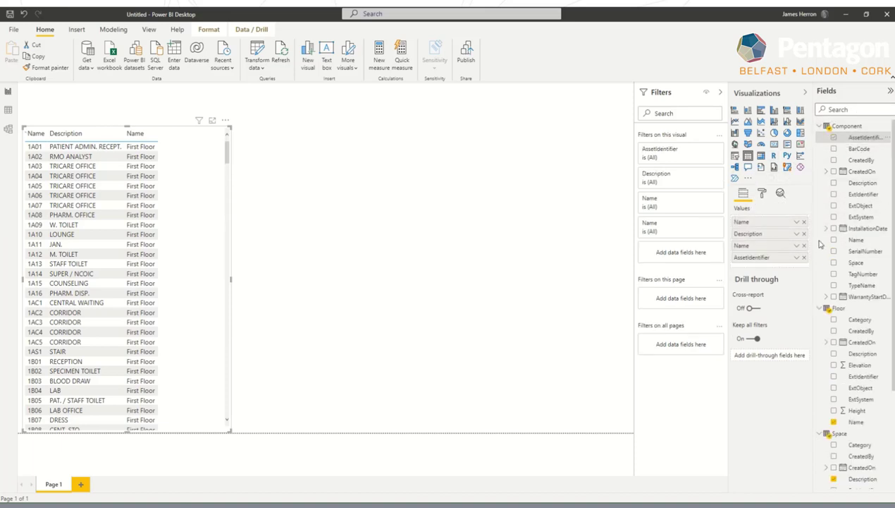
pyautogui.click(796, 257)
pyautogui.click(719, 363)
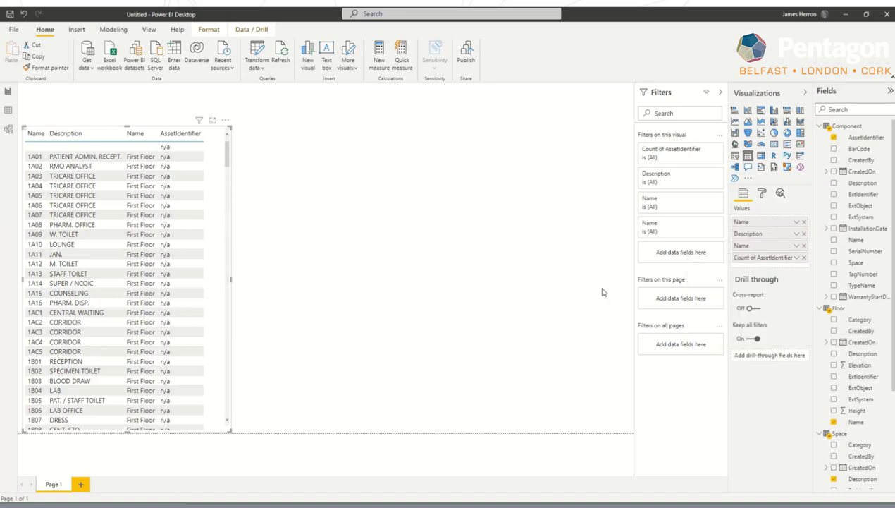
pyautogui.click(396, 245)
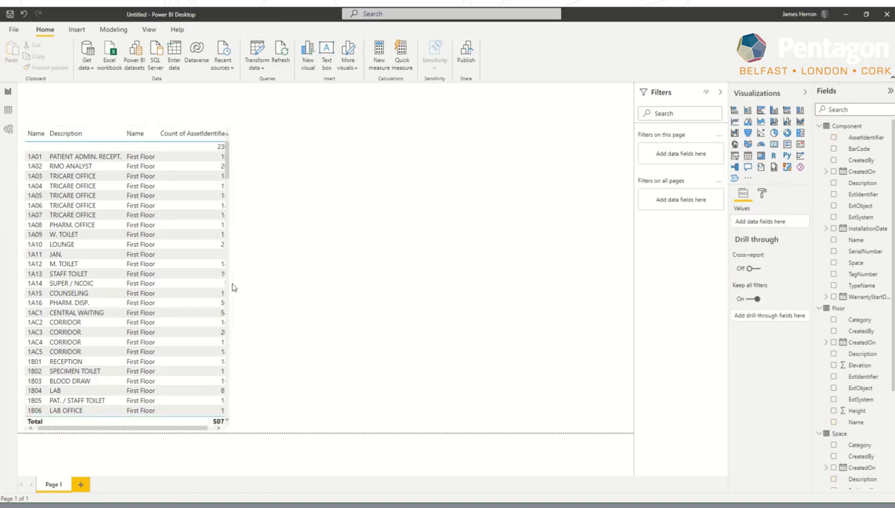
pyautogui.click(190, 143)
pyautogui.moveTo(231, 277); pyautogui.dragTo(252, 280)
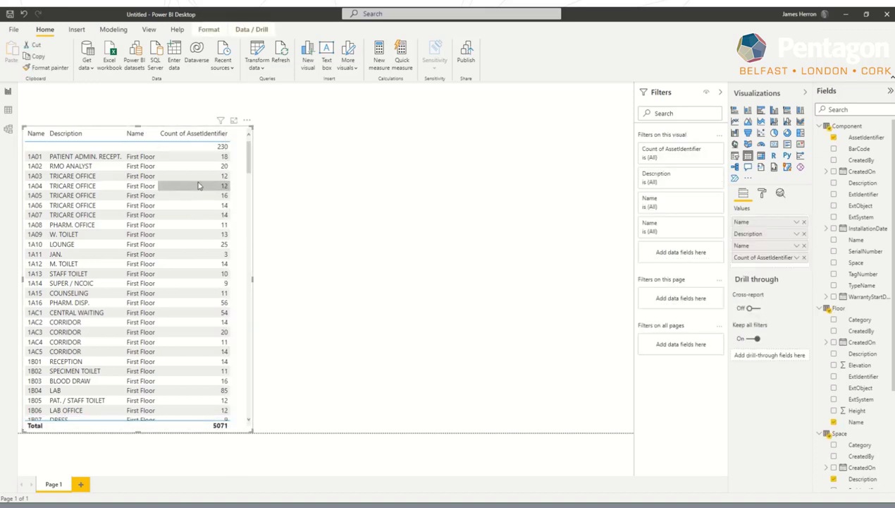
# Step: Add a bar chart beside the table and make it narrower
pyautogui.click(309, 245)
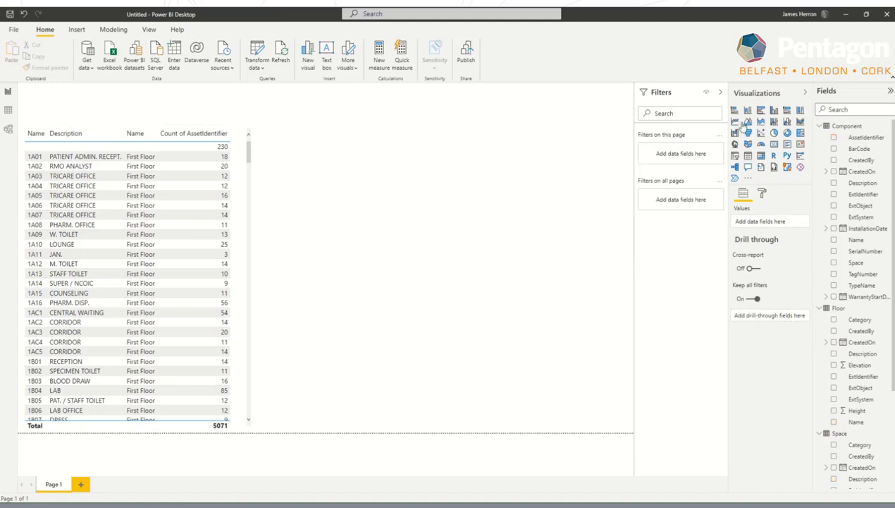
pyautogui.click(735, 112)
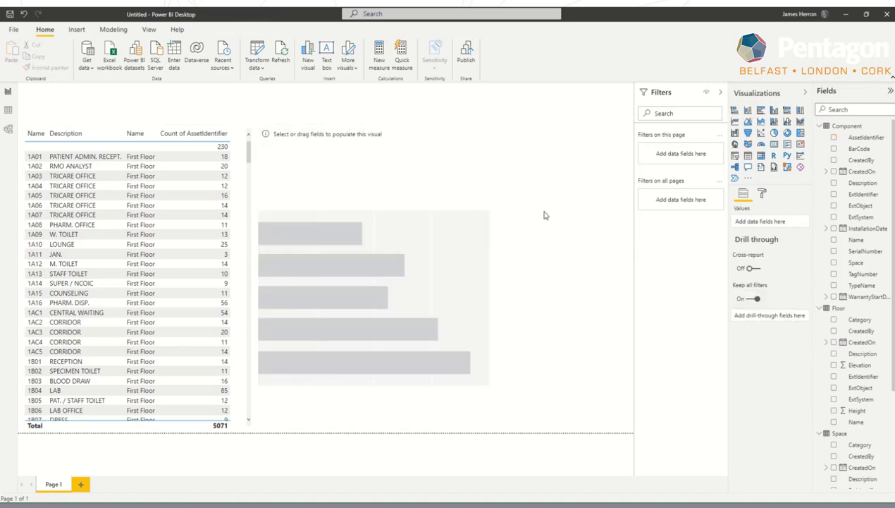
pyautogui.click(486, 240)
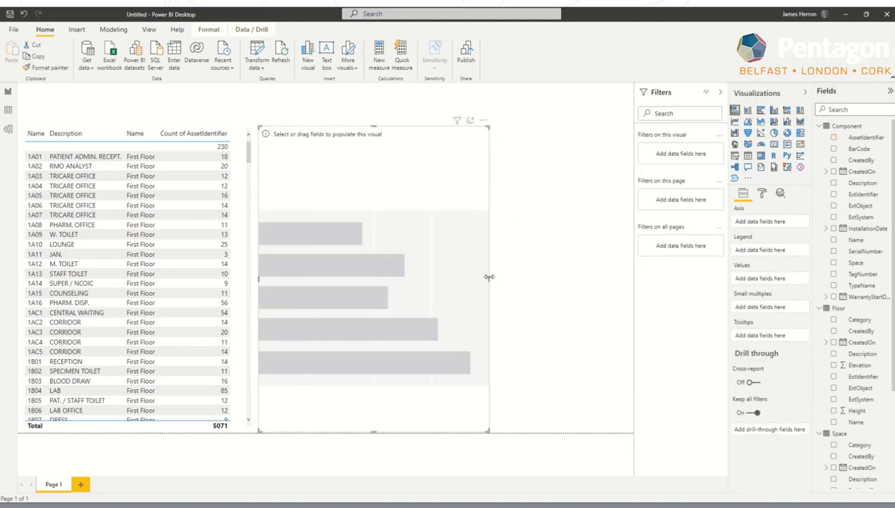
pyautogui.moveTo(489, 278); pyautogui.dragTo(455, 278)
pyautogui.click(583, 206)
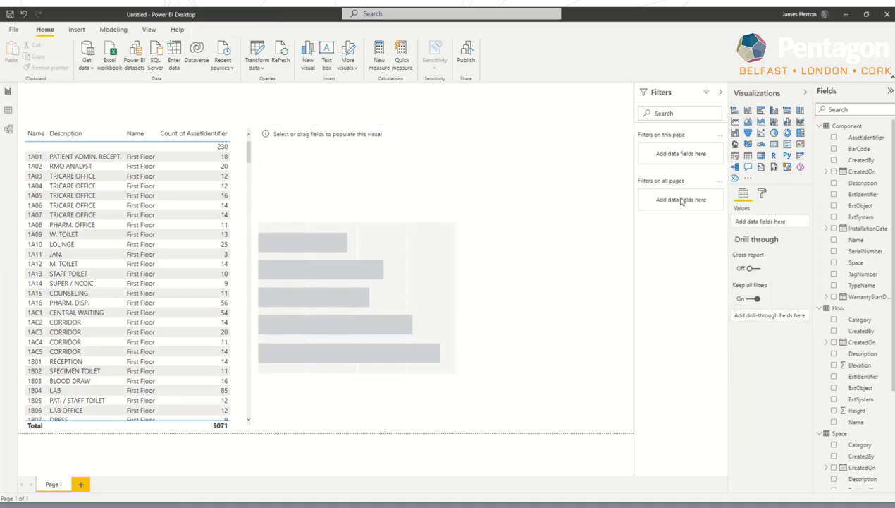
# Step: Put Type Name on the bar chart's axis
pyautogui.scroll(-1, 835, 259)
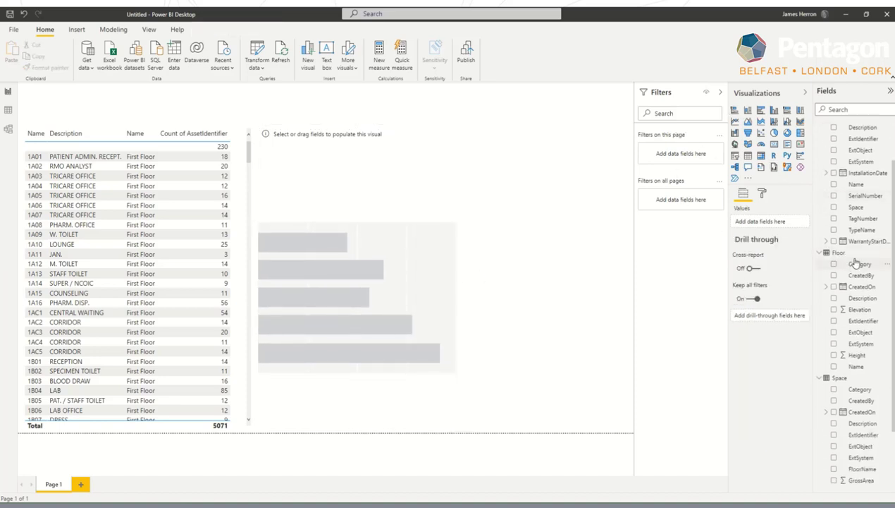
pyautogui.scroll(1, 846, 233)
pyautogui.click(820, 126)
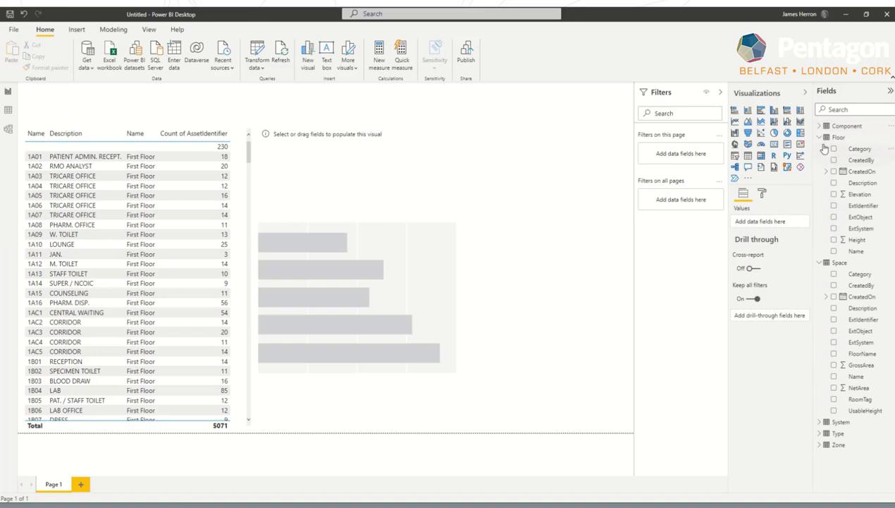
pyautogui.click(819, 137)
pyautogui.click(819, 148)
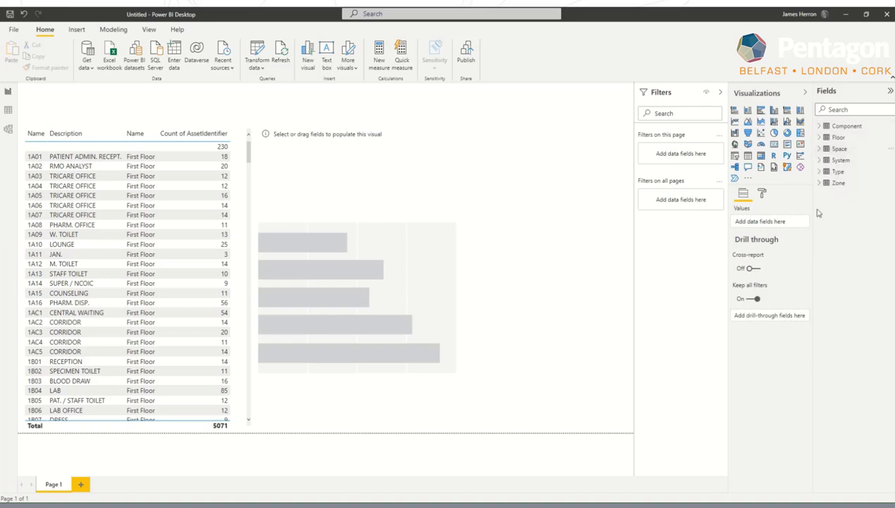
pyautogui.click(820, 172)
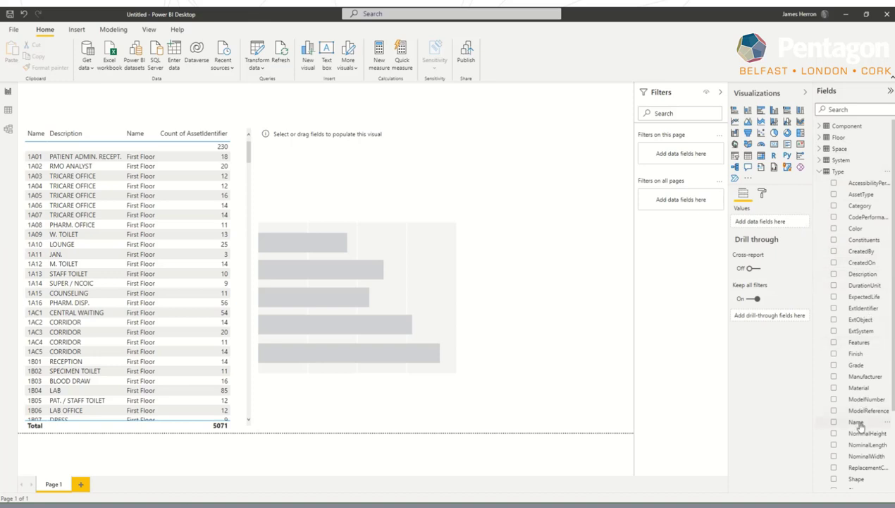
pyautogui.moveTo(855, 422); pyautogui.dragTo(825, 388)
pyautogui.click(428, 184)
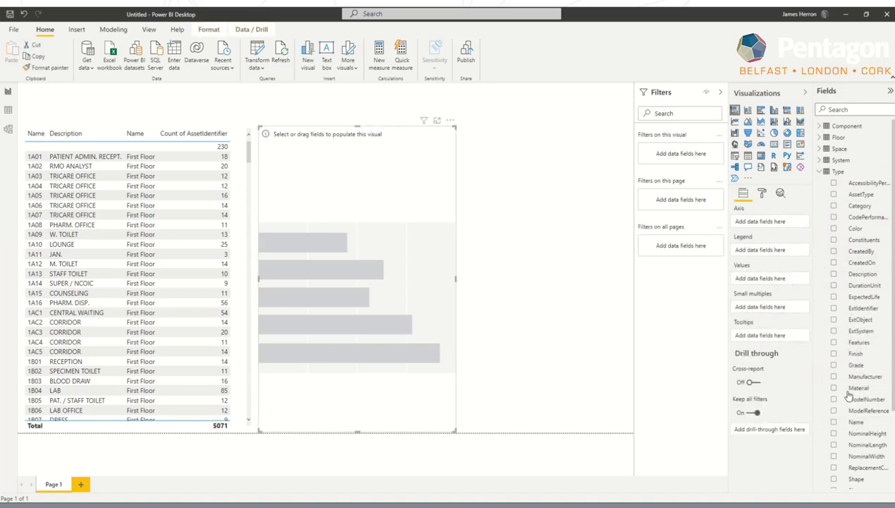
pyautogui.moveTo(863, 422); pyautogui.dragTo(765, 221)
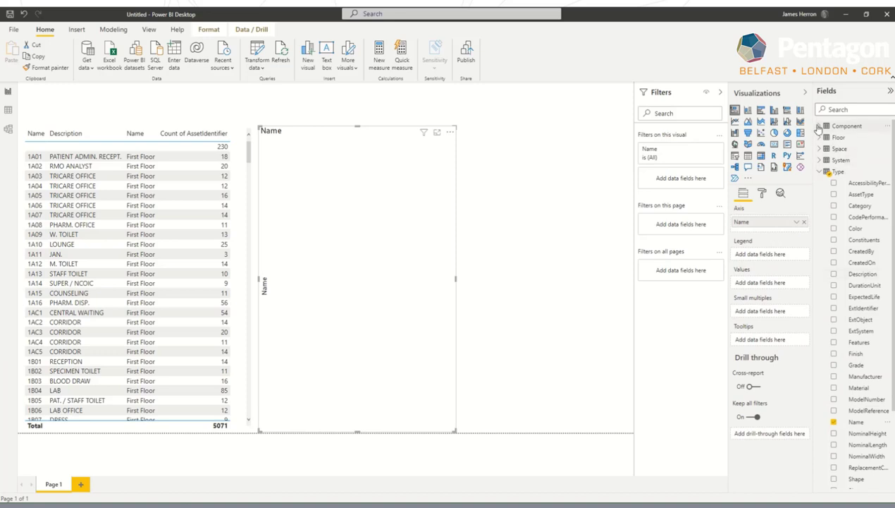
# Step: Count Component AssetIdentifier as the values and colour the bars by WarrantyDurationParts
pyautogui.click(819, 126)
pyautogui.moveTo(858, 139); pyautogui.dragTo(765, 279)
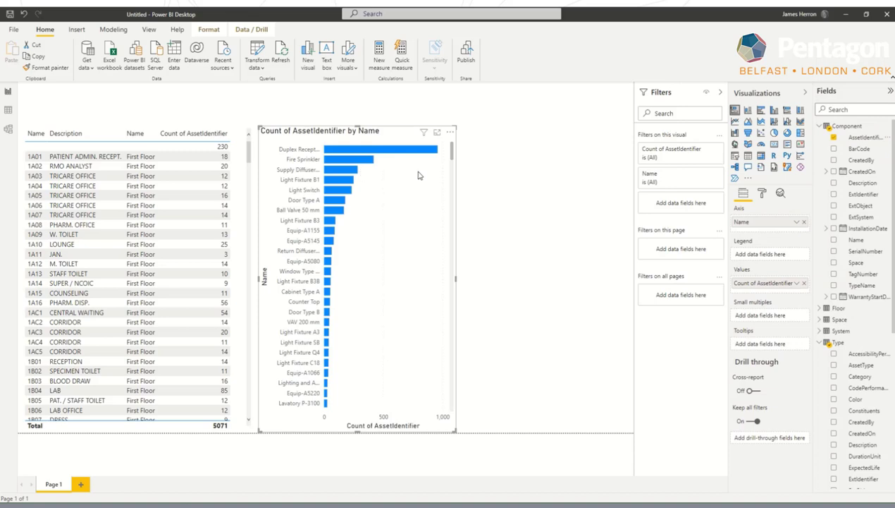
pyautogui.click(819, 127)
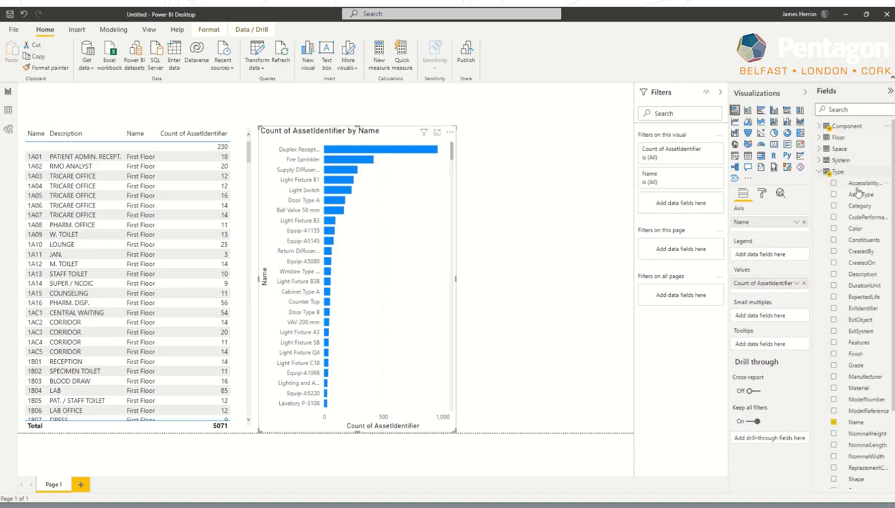
pyautogui.scroll(-3, 859, 191)
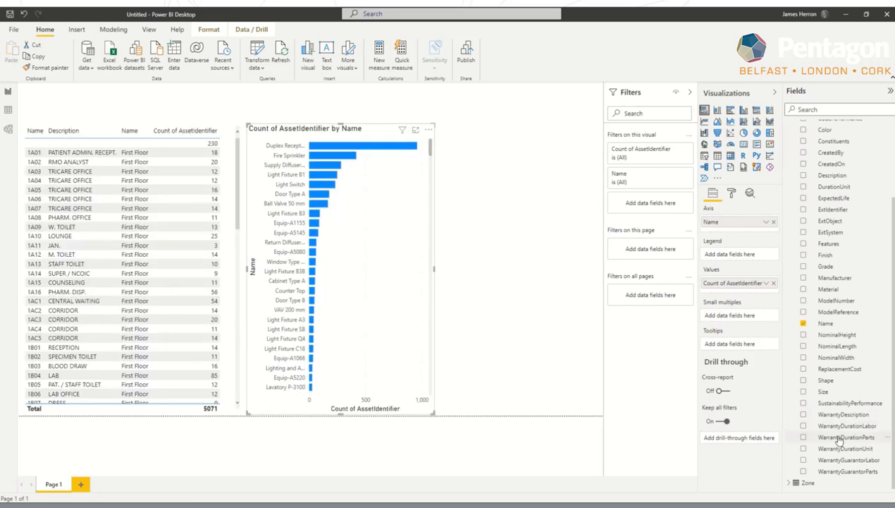
pyautogui.moveTo(846, 437); pyautogui.dragTo(726, 260)
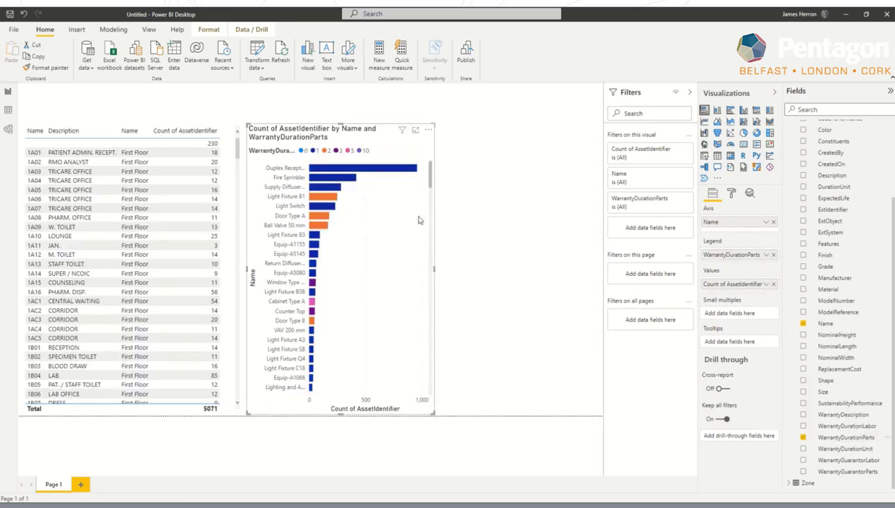
pyautogui.click(489, 198)
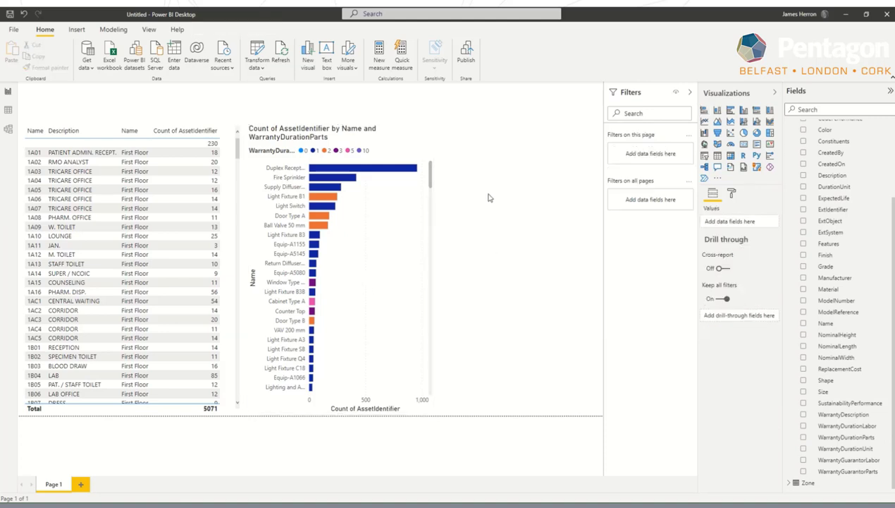
# Step: Add a treemap sized by Space GrossArea
pyautogui.click(770, 132)
pyautogui.scroll(3, 835, 224)
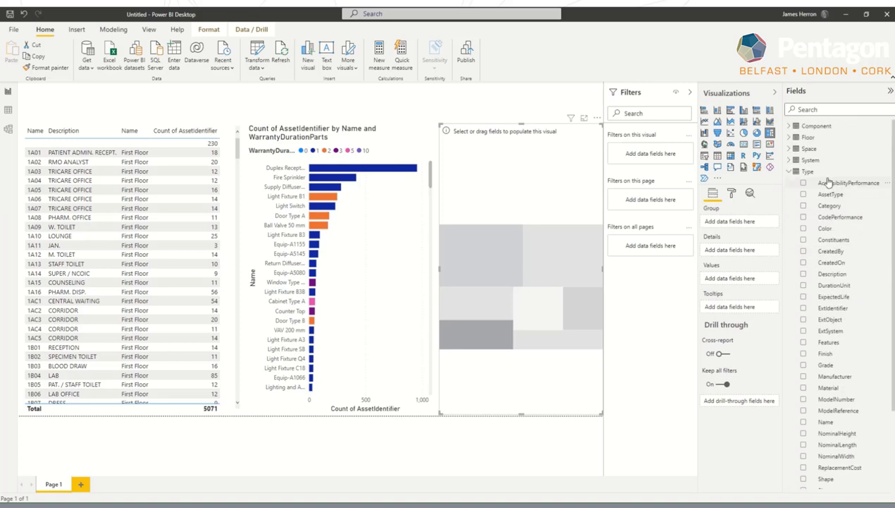
pyautogui.click(790, 172)
pyautogui.click(788, 149)
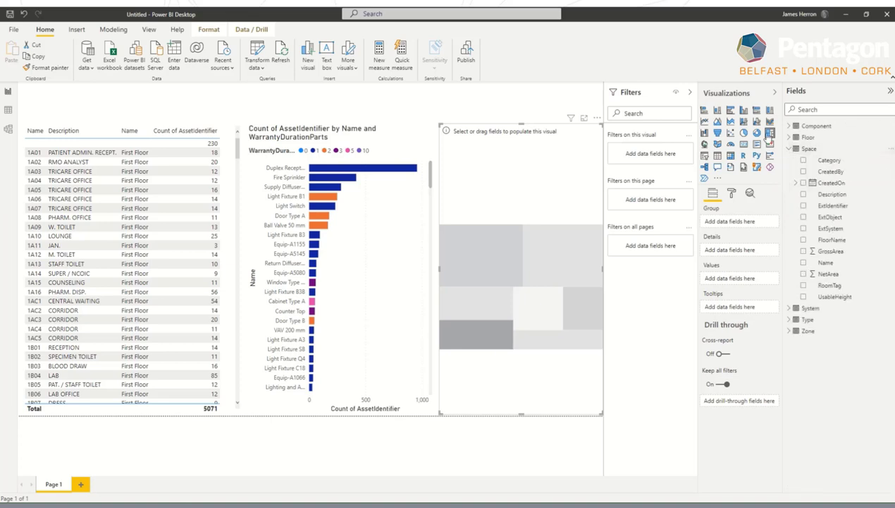
pyautogui.moveTo(821, 252); pyautogui.dragTo(730, 278)
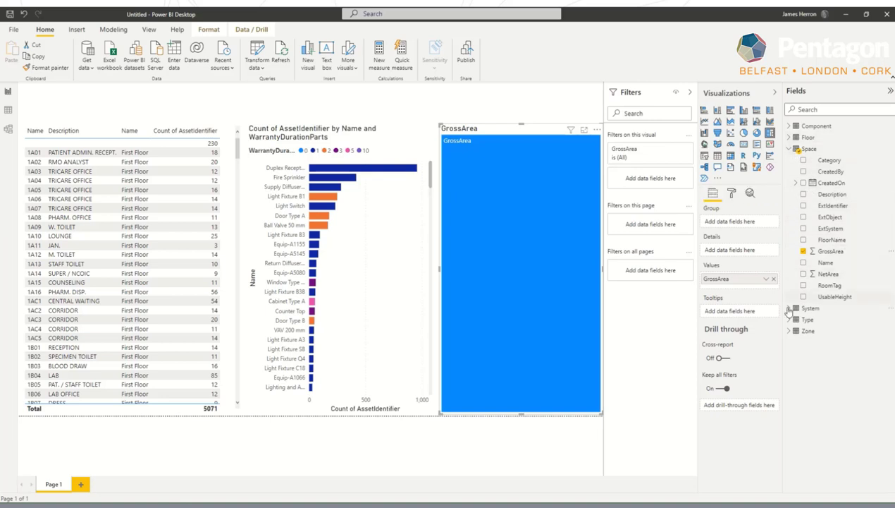
# Step: Try a zone Category breakdown on the treemap, then swap it for space Category
pyautogui.click(789, 330)
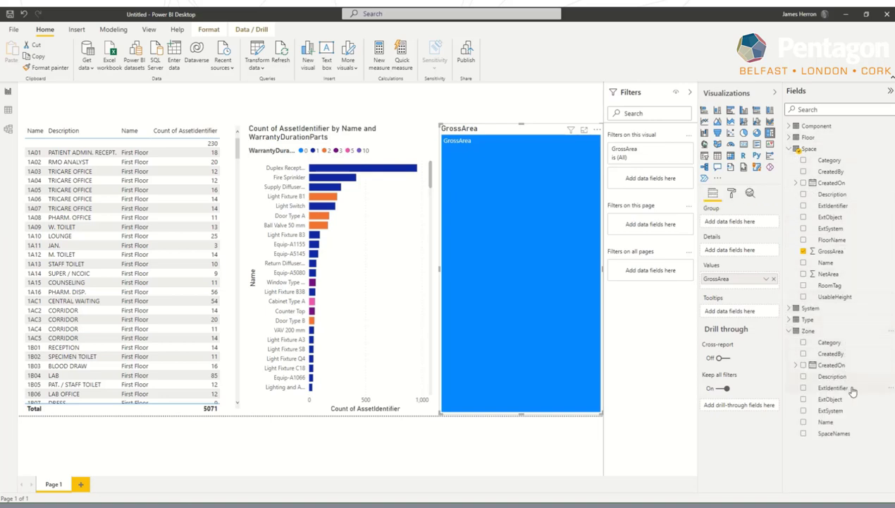
pyautogui.moveTo(828, 341); pyautogui.dragTo(746, 251)
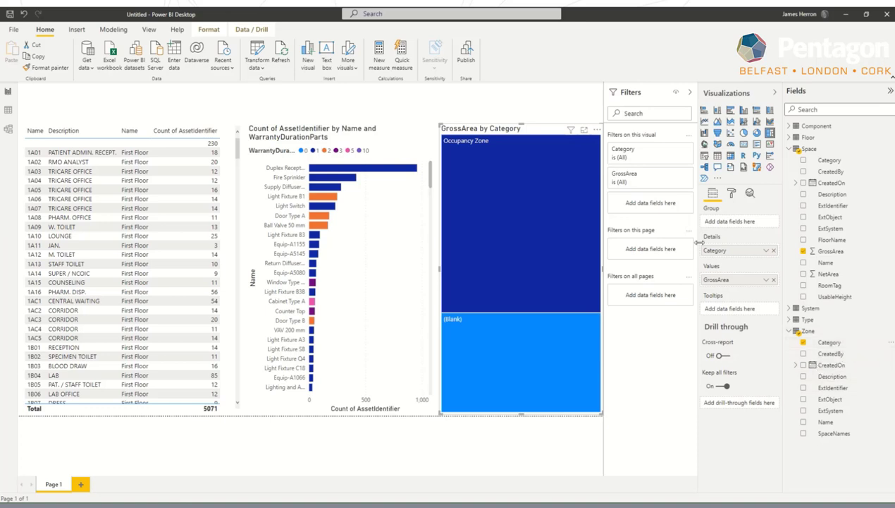
pyautogui.click(803, 342)
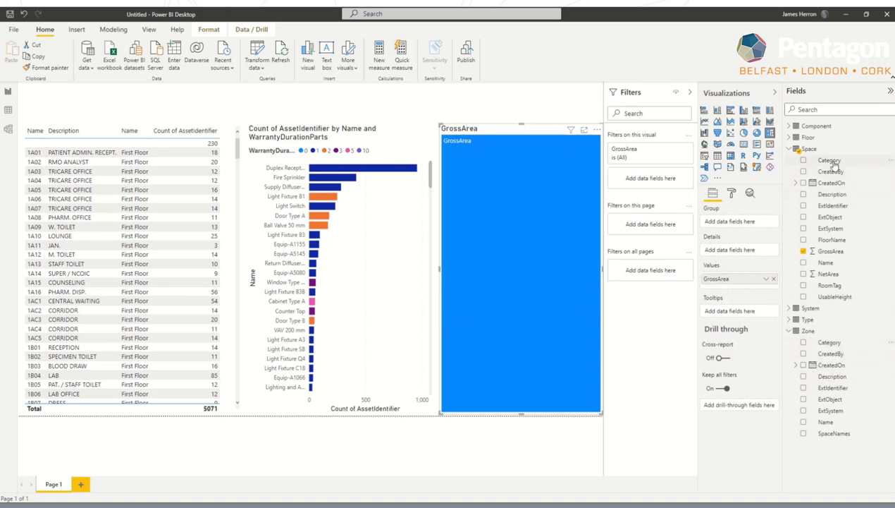
pyautogui.moveTo(827, 162); pyautogui.dragTo(752, 254)
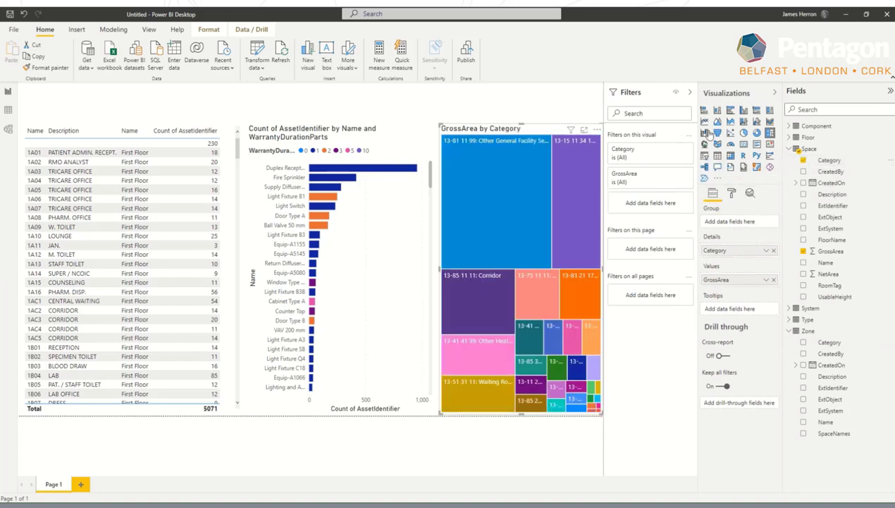
# Step: Group the treemap by floor Name and replace Category details with zone Description
pyautogui.click(788, 138)
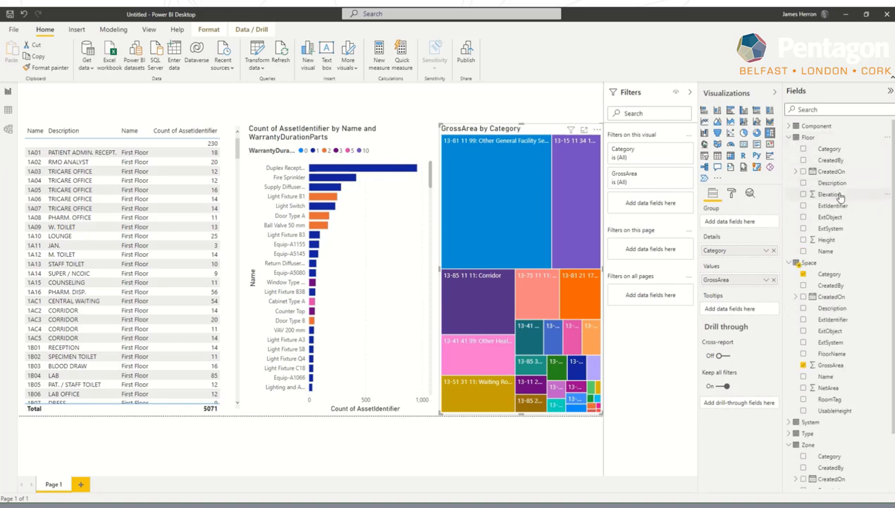
pyautogui.moveTo(825, 250); pyautogui.dragTo(738, 222)
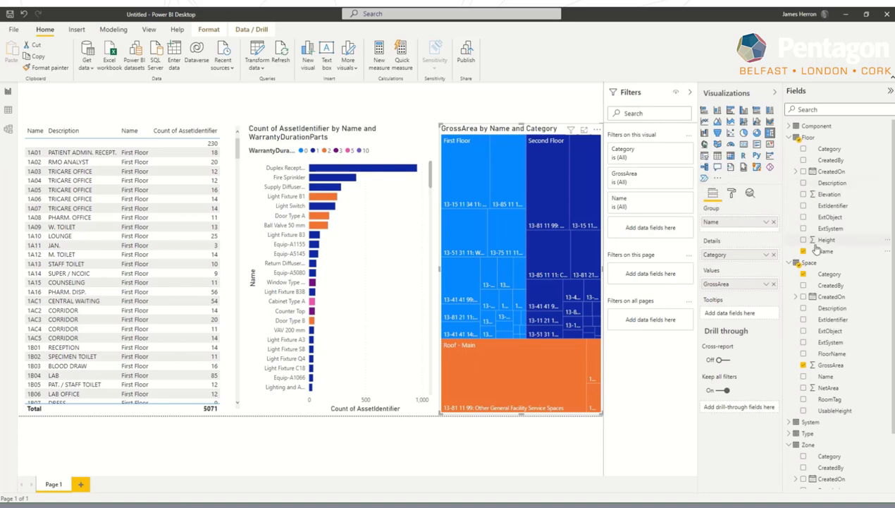
pyautogui.scroll(-2, 811, 249)
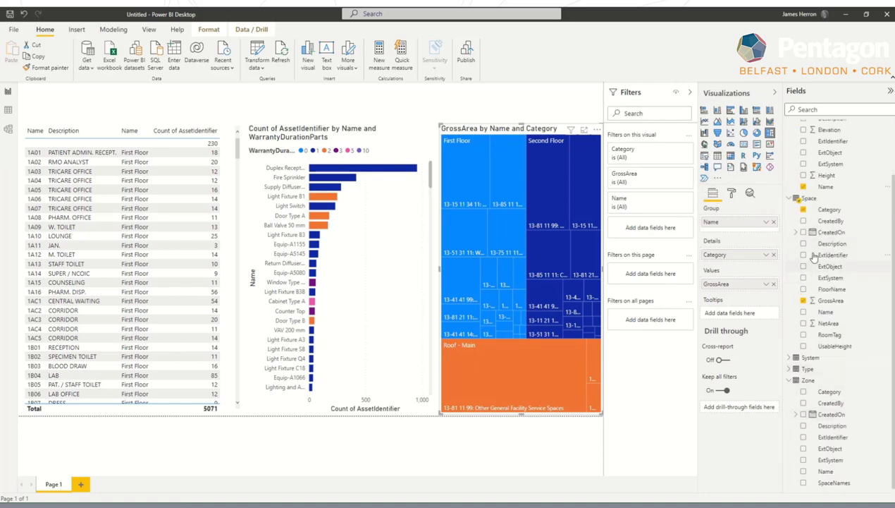
pyautogui.moveTo(739, 250); pyautogui.dragTo(719, 233)
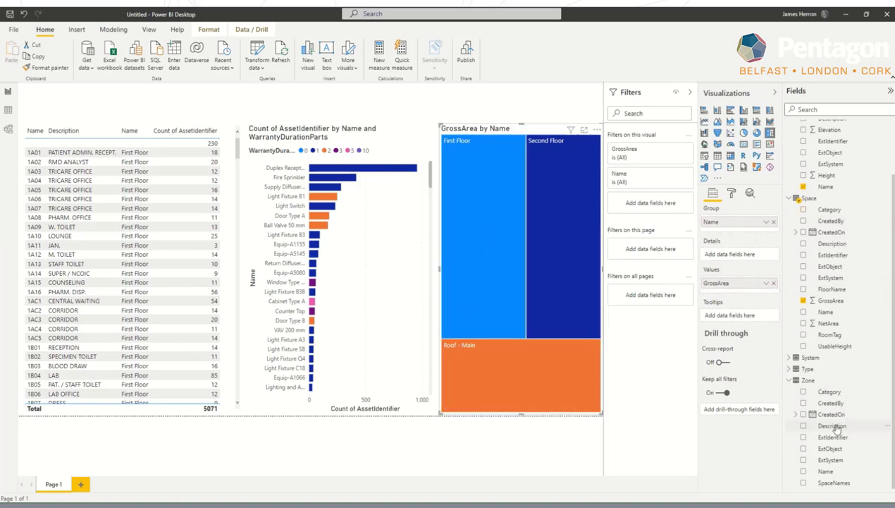
pyautogui.moveTo(834, 426); pyautogui.dragTo(733, 254)
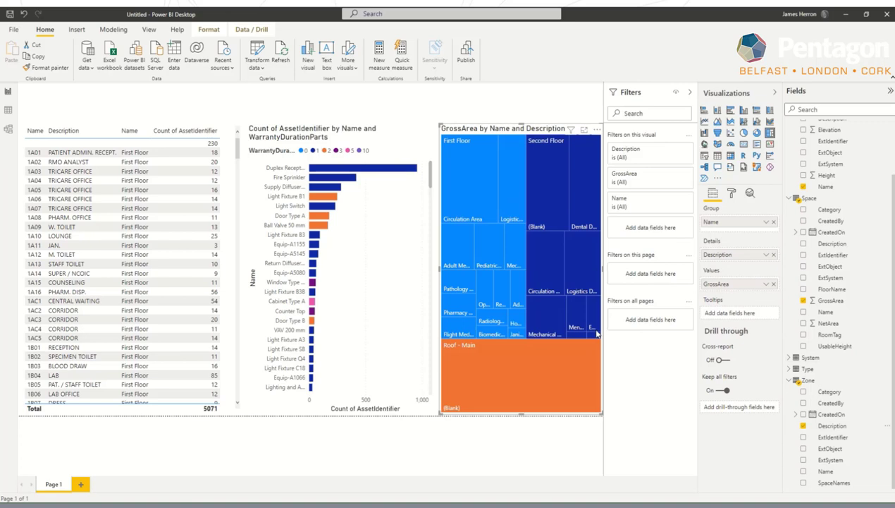
# Step: Add an empty slicer in the page's top-left corner, sized to leave the table uncovered
pyautogui.click(373, 101)
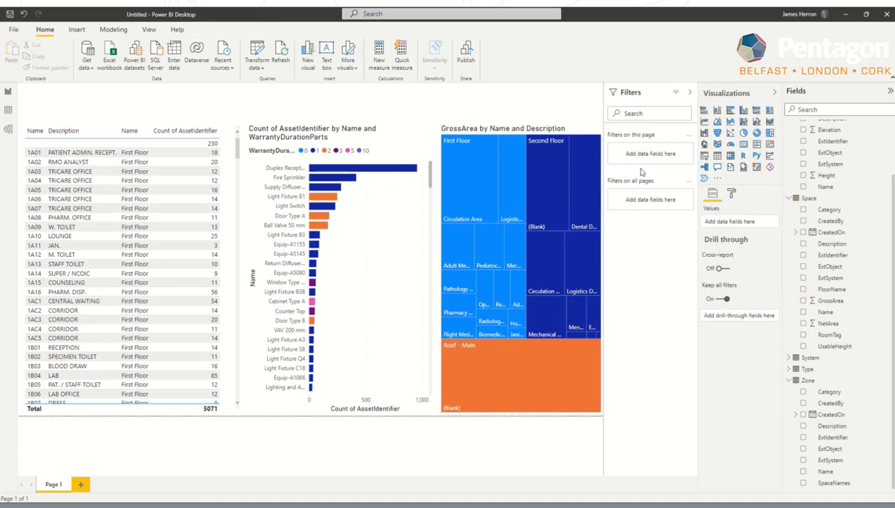
pyautogui.click(705, 155)
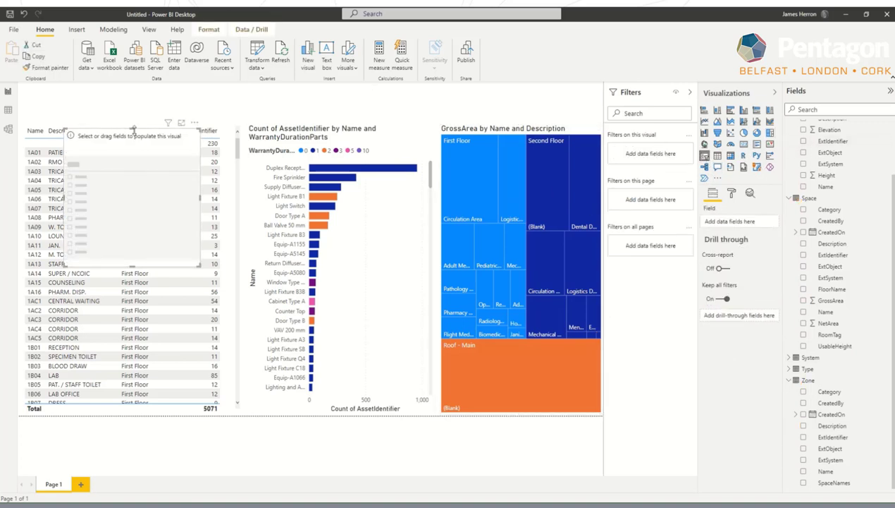
pyautogui.moveTo(132, 129); pyautogui.dragTo(62, 78)
pyautogui.moveTo(86, 219); pyautogui.dragTo(98, 120)
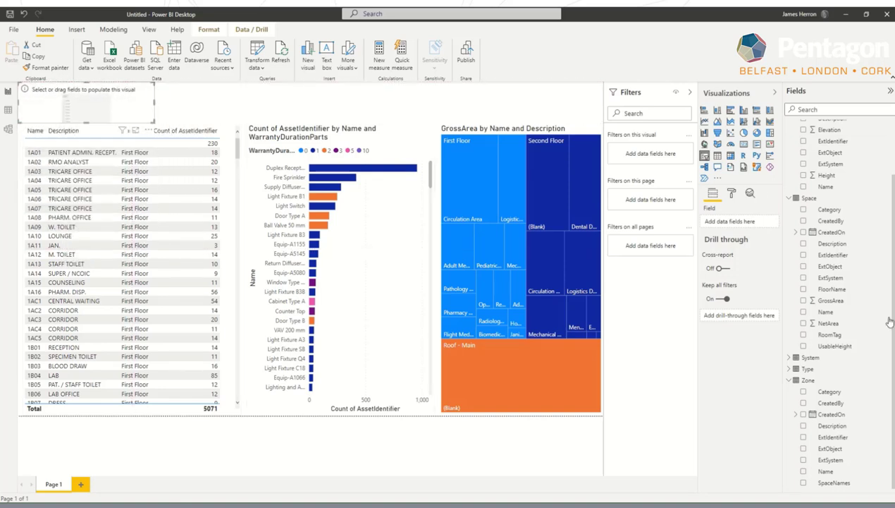
# Step: Put Type Category into the slicer and display it as a dropdown
pyautogui.click(789, 198)
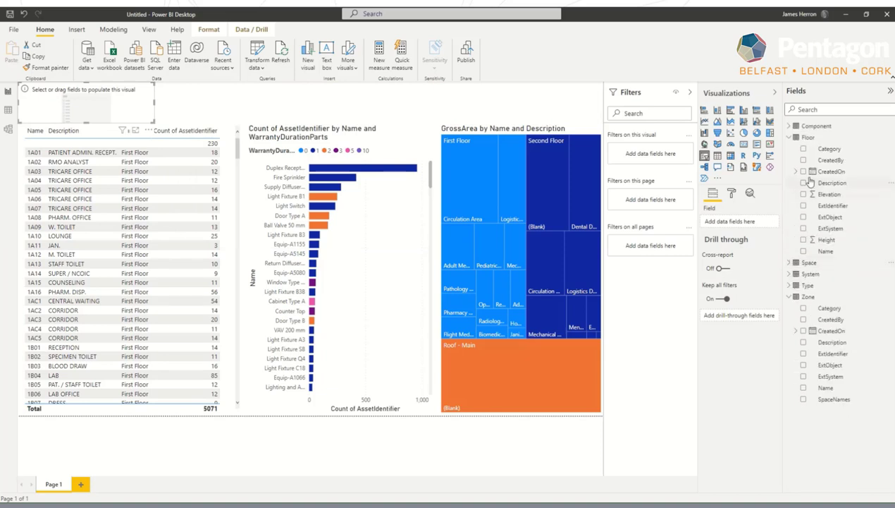
pyautogui.click(790, 137)
pyautogui.click(789, 183)
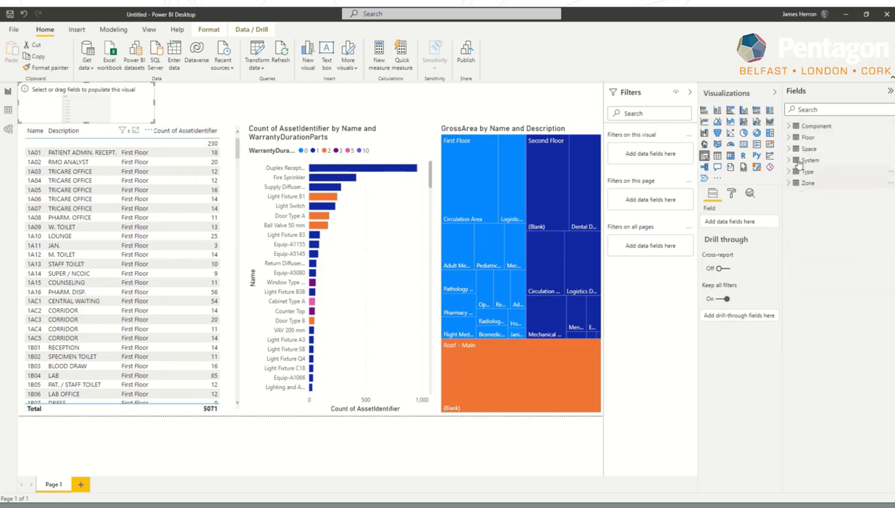
pyautogui.click(796, 173)
pyautogui.moveTo(830, 206); pyautogui.dragTo(752, 218)
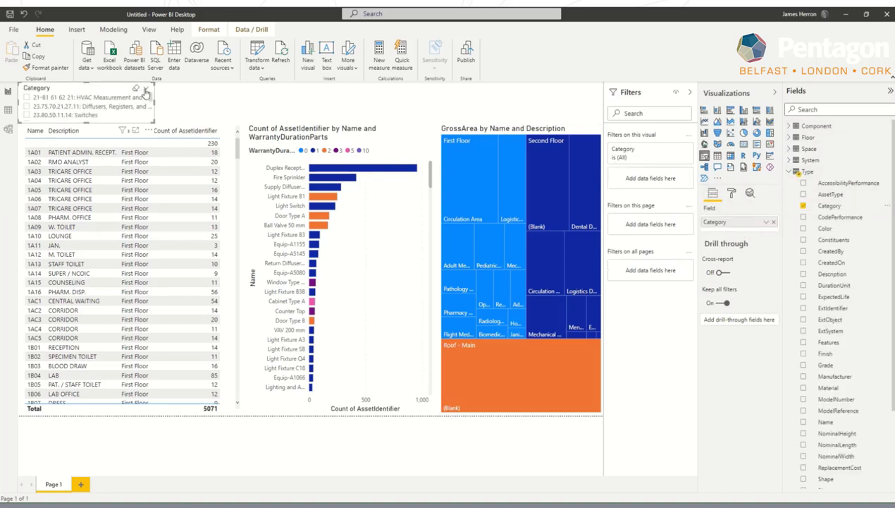
pyautogui.click(146, 90)
pyautogui.click(164, 116)
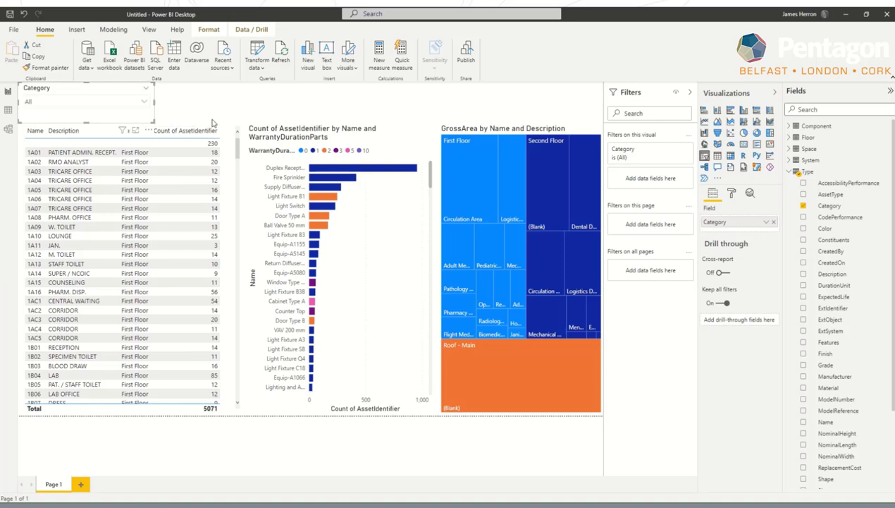
pyautogui.click(145, 104)
pyautogui.scroll(-5, 133, 155)
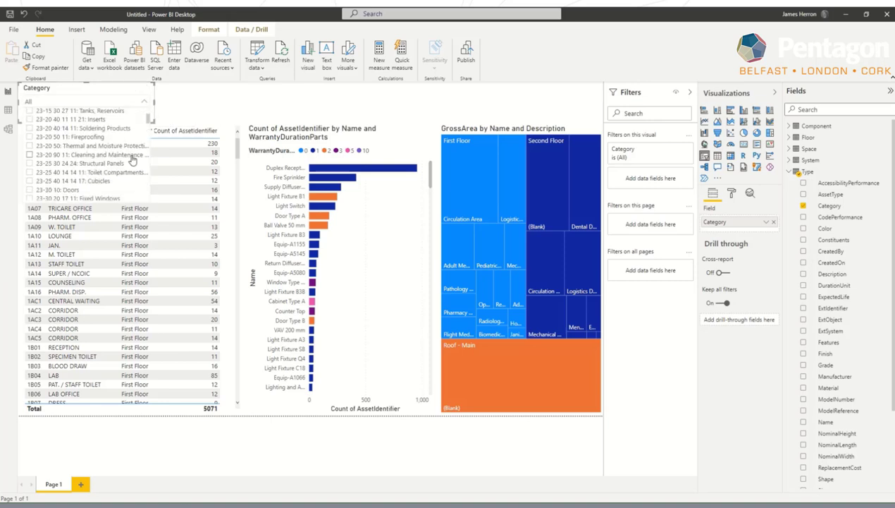
pyautogui.scroll(-8, 133, 155)
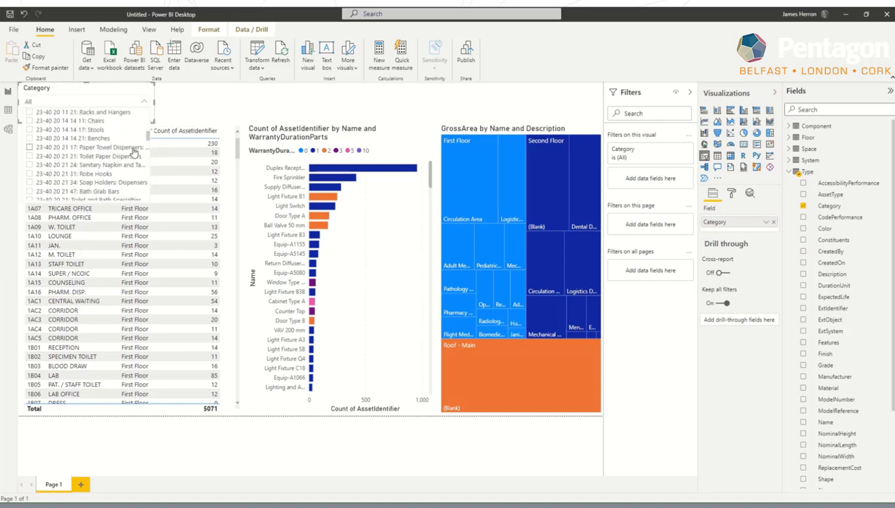
pyautogui.scroll(-10, 134, 151)
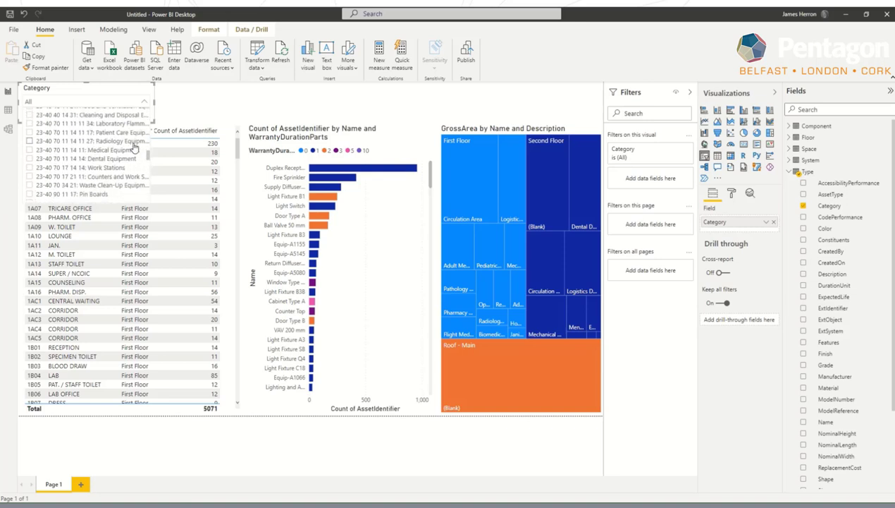
pyautogui.scroll(-3, 136, 155)
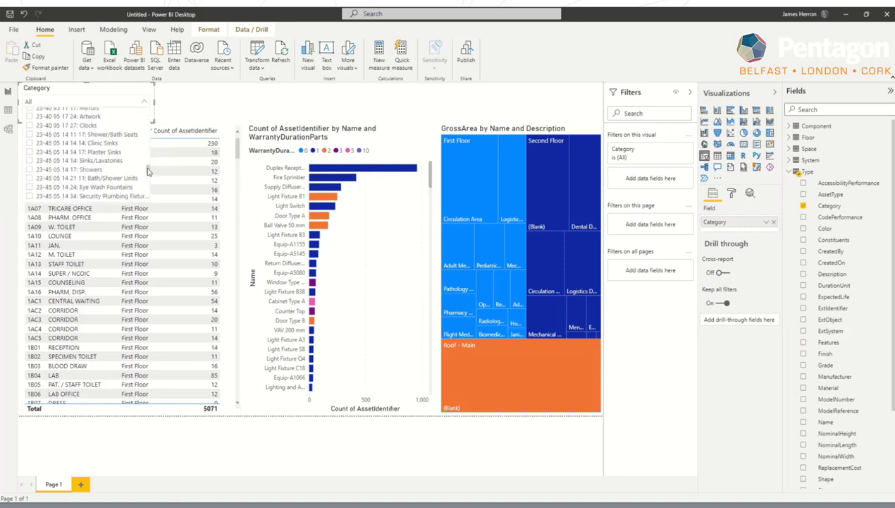
pyautogui.moveTo(148, 171); pyautogui.dragTo(148, 196)
pyautogui.scroll(-2, 134, 179)
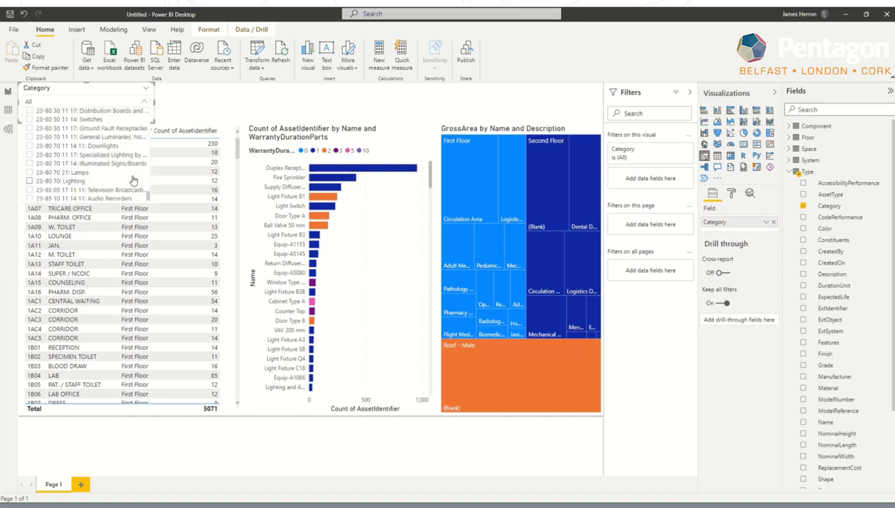
pyautogui.click(30, 144)
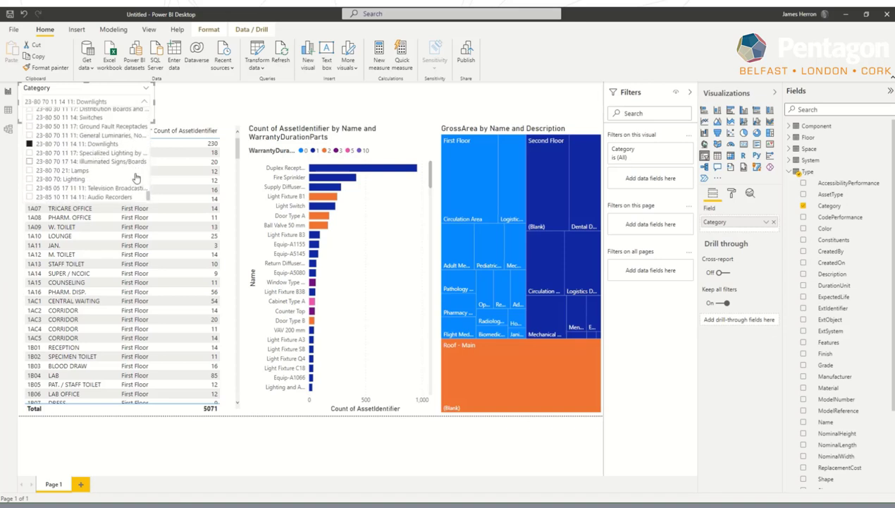
pyautogui.click(146, 87)
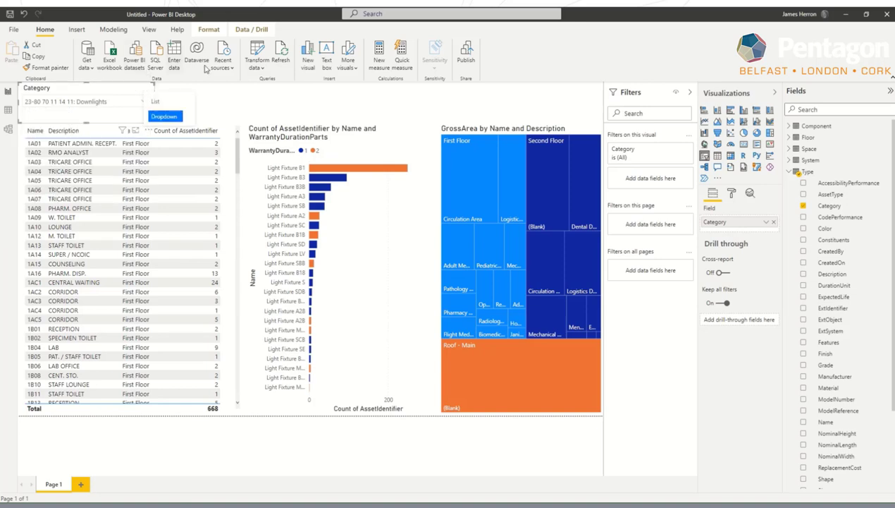
pyautogui.click(265, 103)
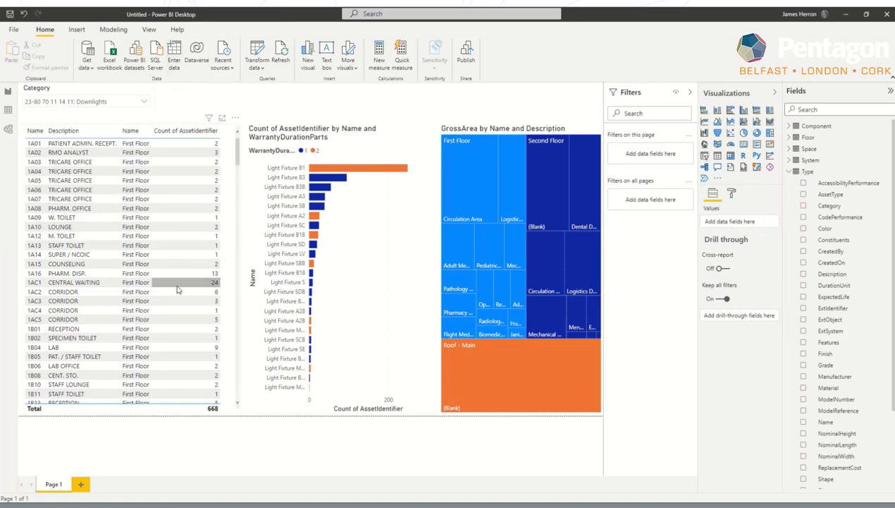
pyautogui.click(214, 284)
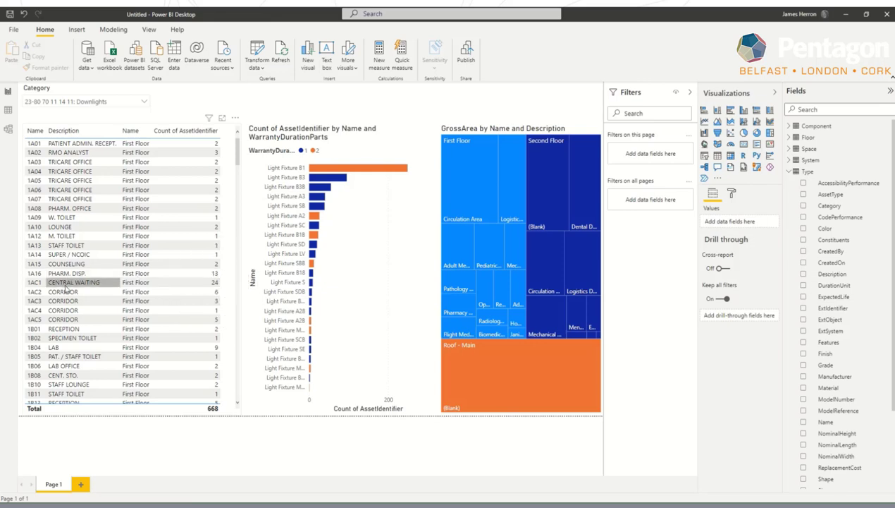
pyautogui.click(211, 282)
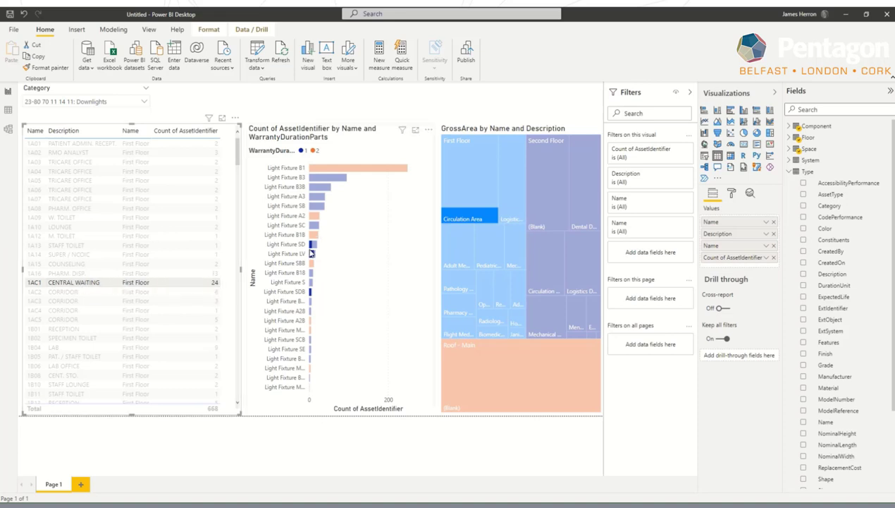
pyautogui.moveTo(312, 258)
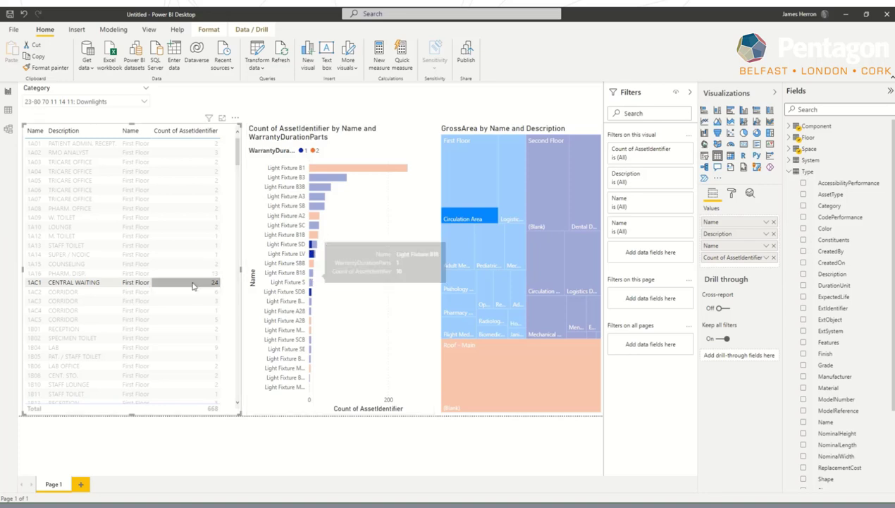
pyautogui.click(345, 149)
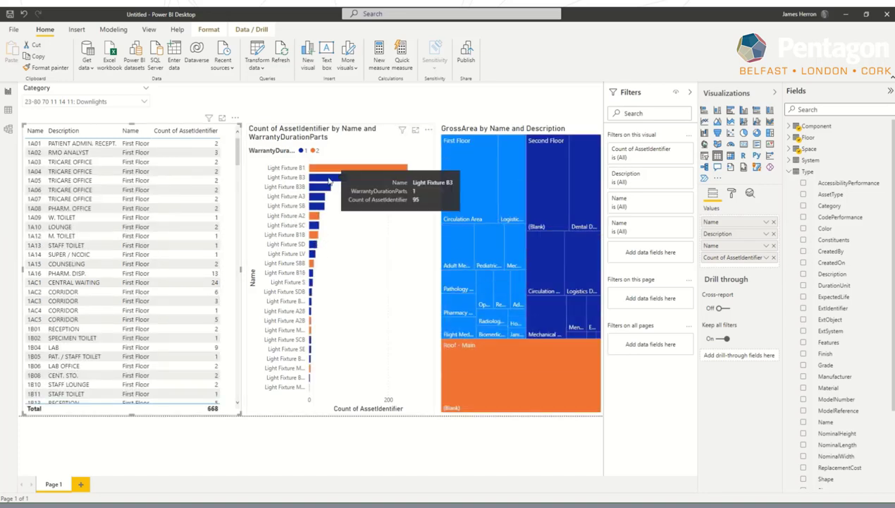
pyautogui.click(328, 181)
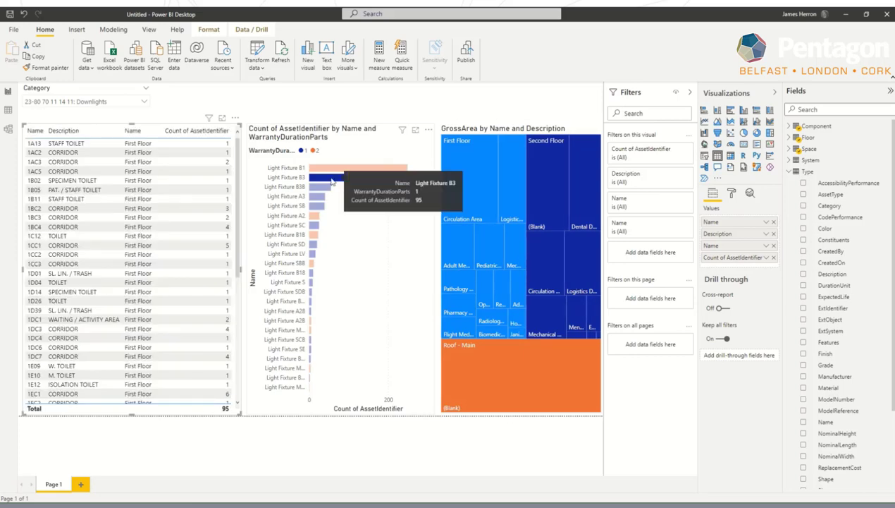
pyautogui.moveTo(239, 240); pyautogui.dragTo(240, 321)
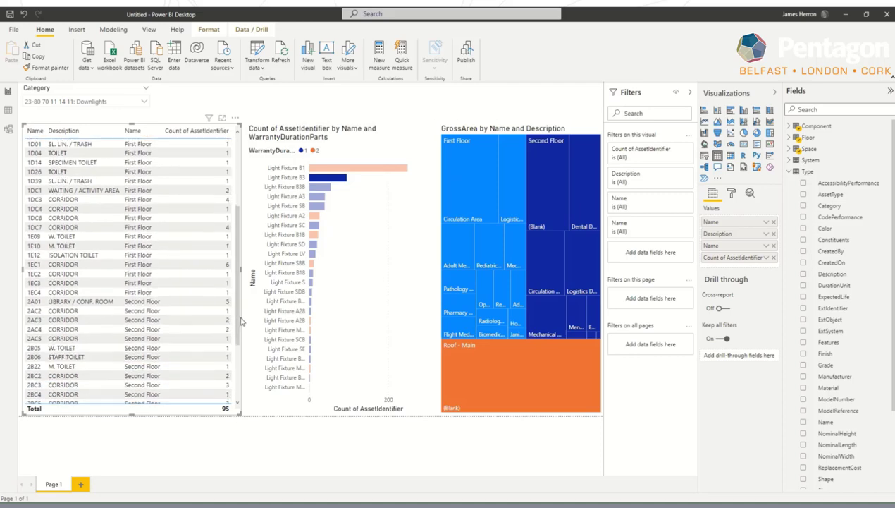
pyautogui.click(328, 181)
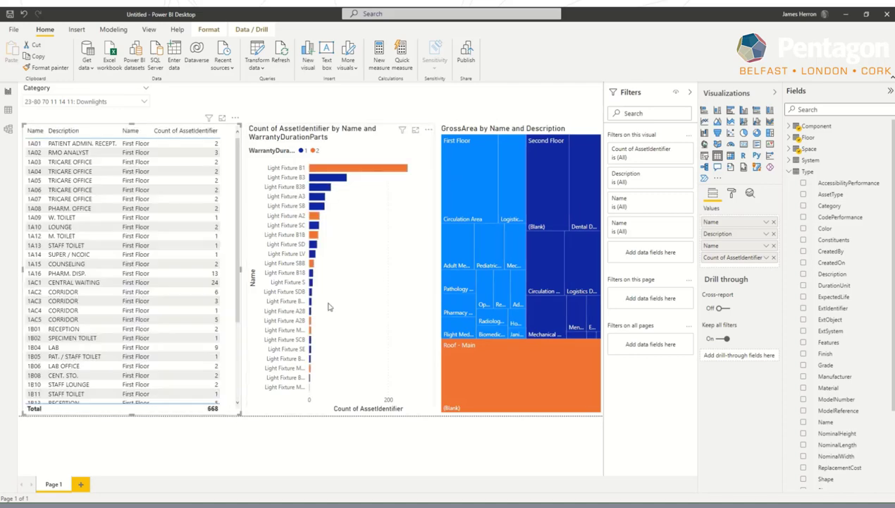
pyautogui.click(311, 263)
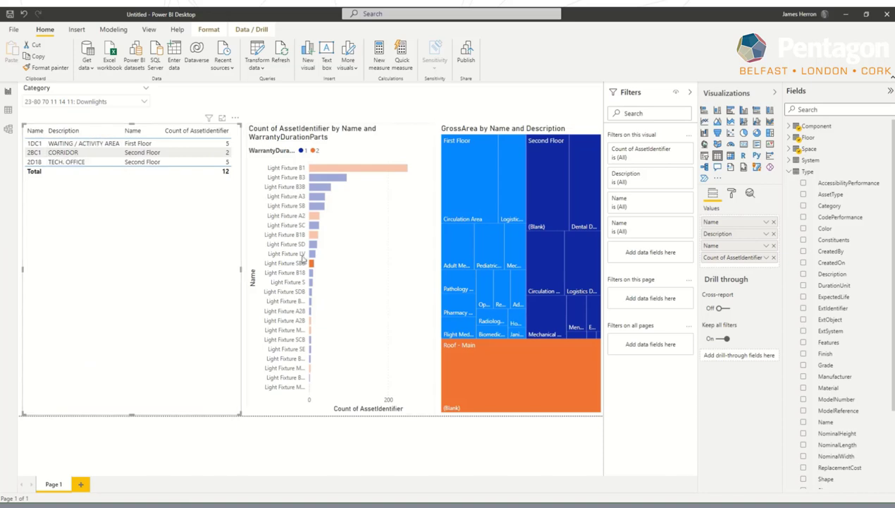
pyautogui.click(311, 263)
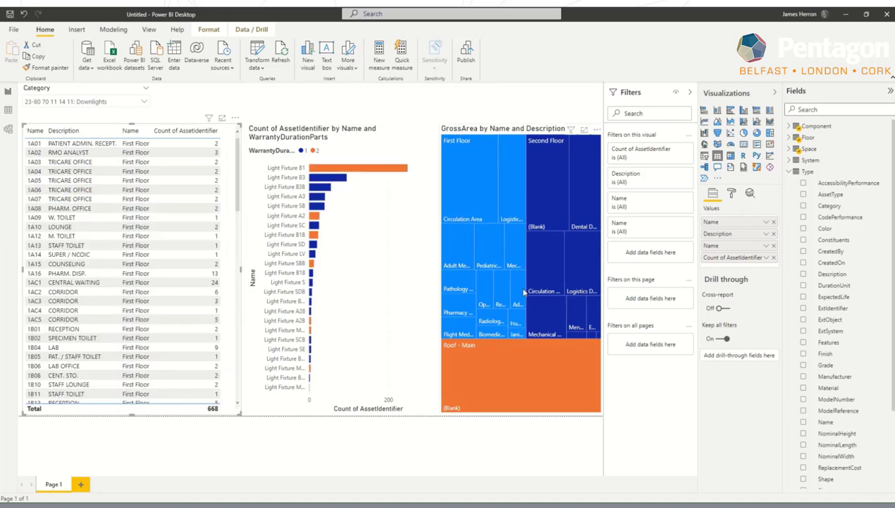
pyautogui.click(459, 288)
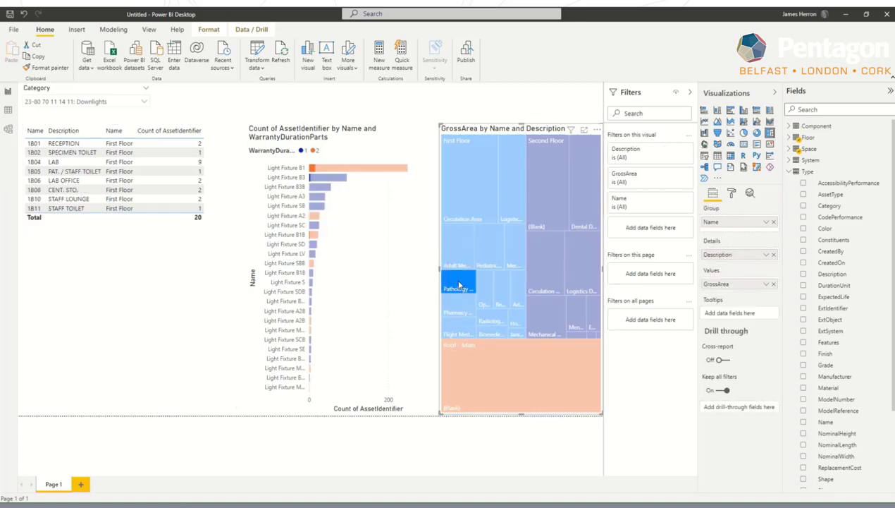
pyautogui.moveTo(458, 284)
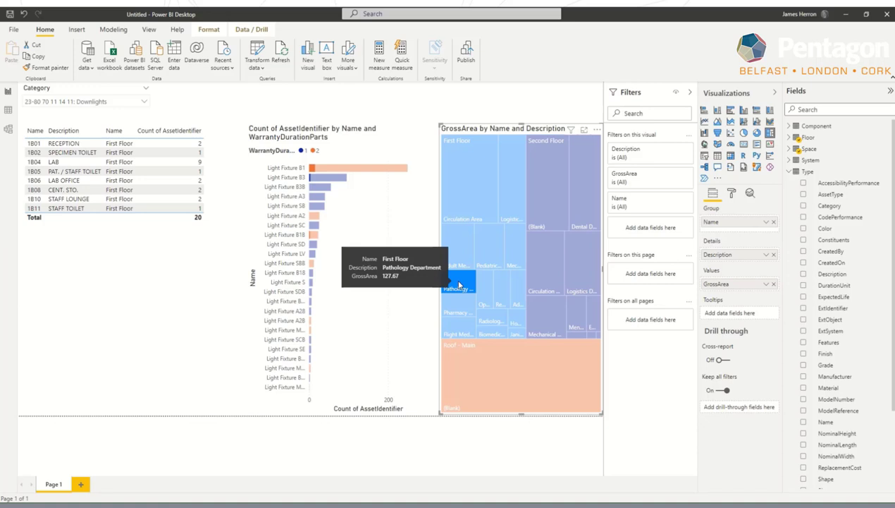
pyautogui.click(459, 284)
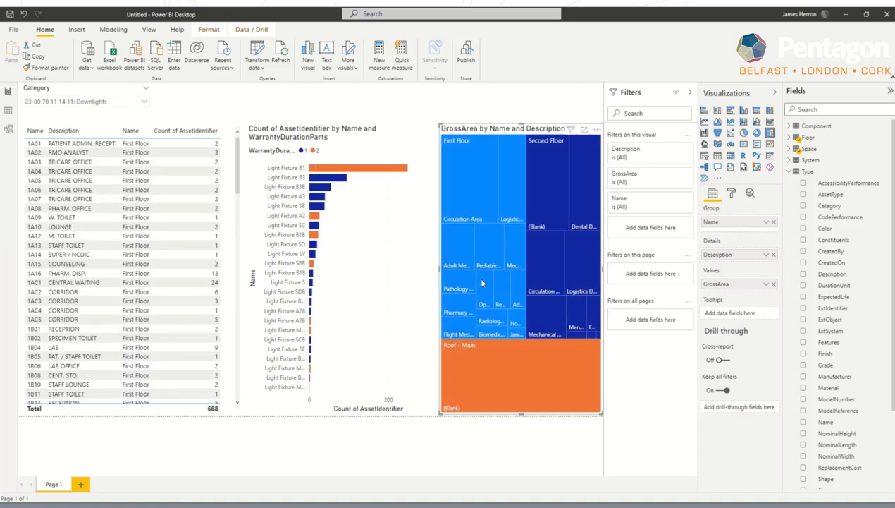
pyautogui.moveTo(485, 283)
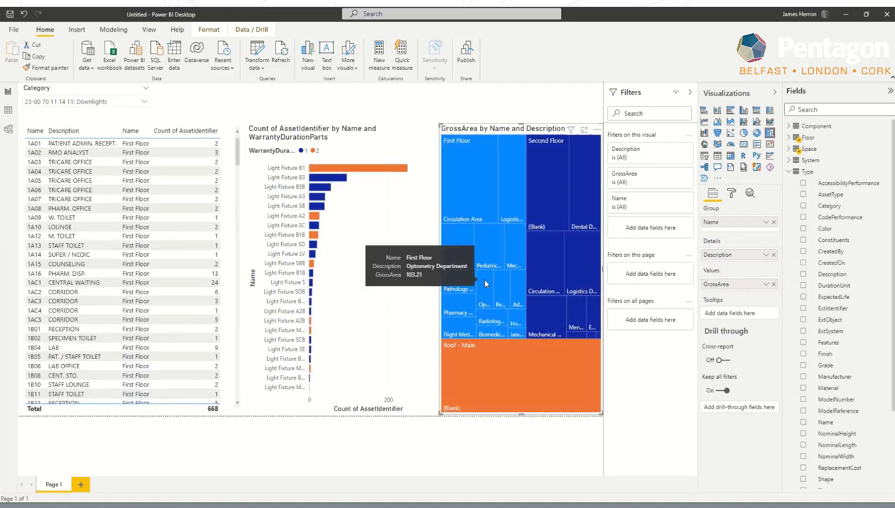